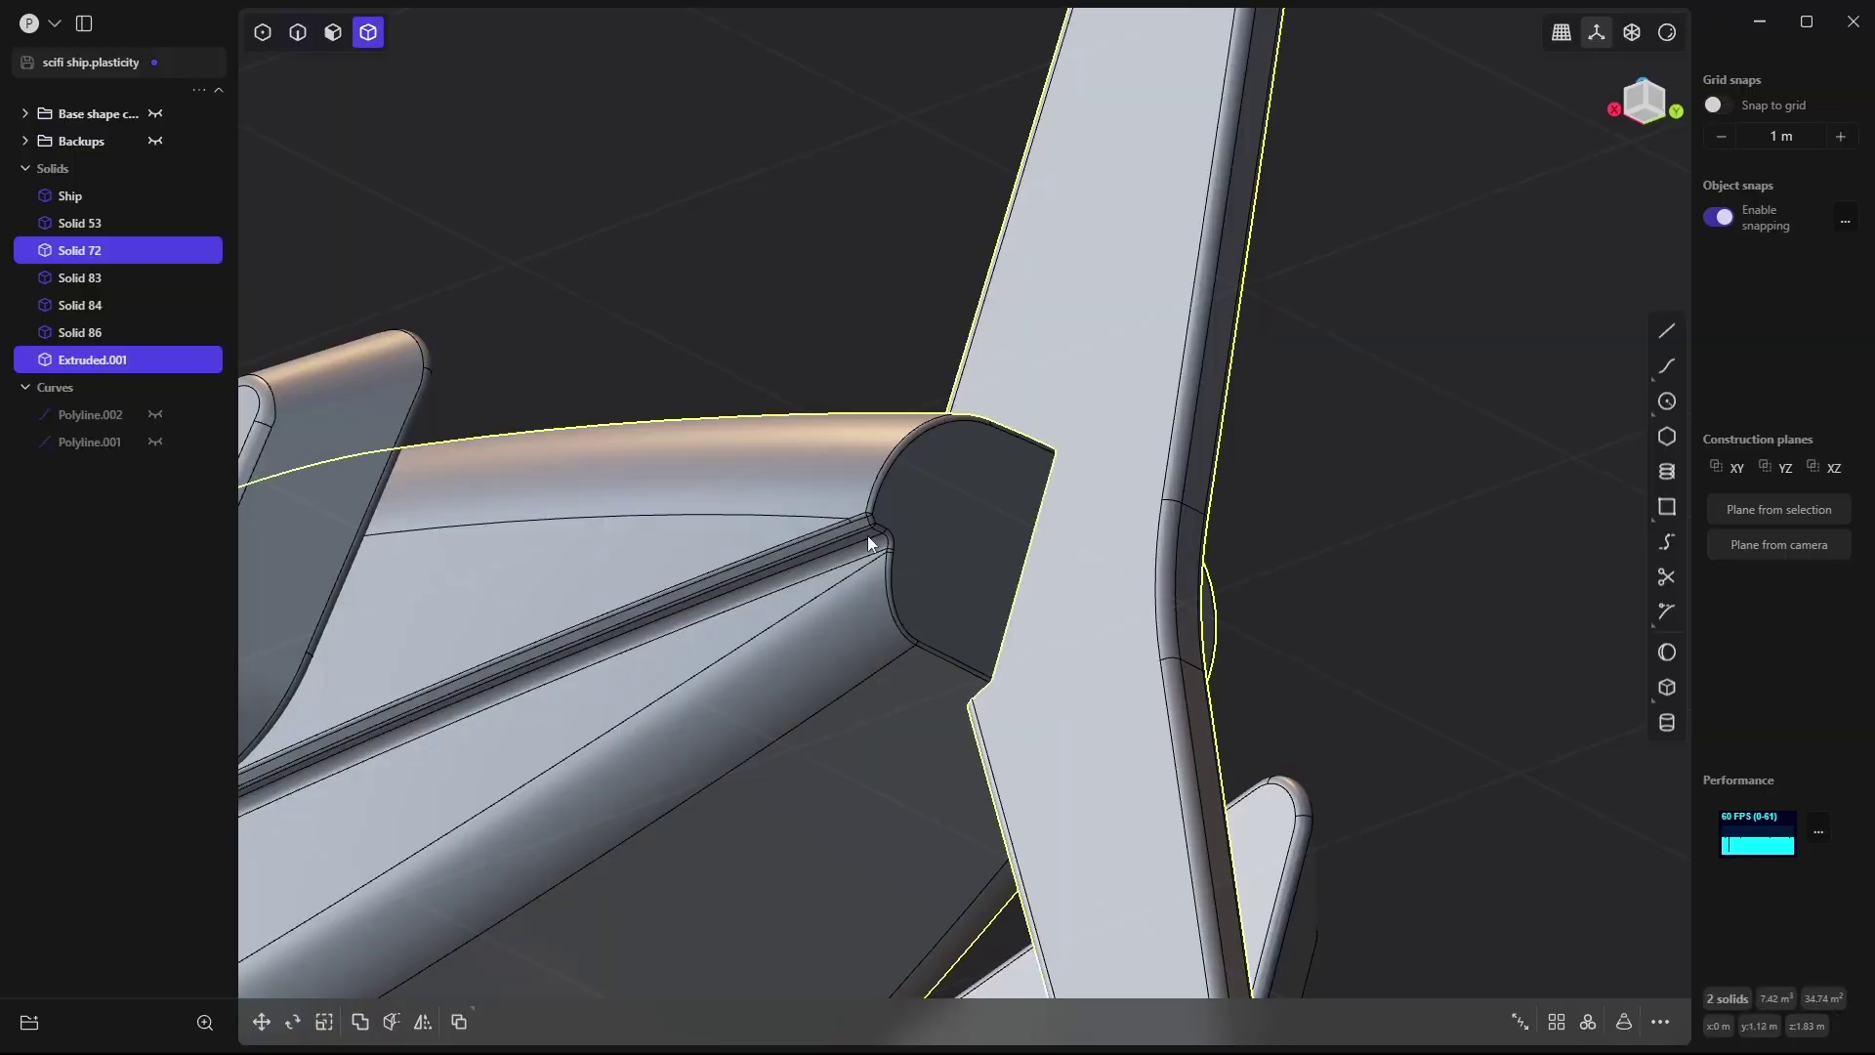
Start a Boolean union of Solid 72 with the ship's Extruded.001 body
key("shift+u")
Commit the union and fillet the ship's edges to 0.055 m
key("Return")
key("2")
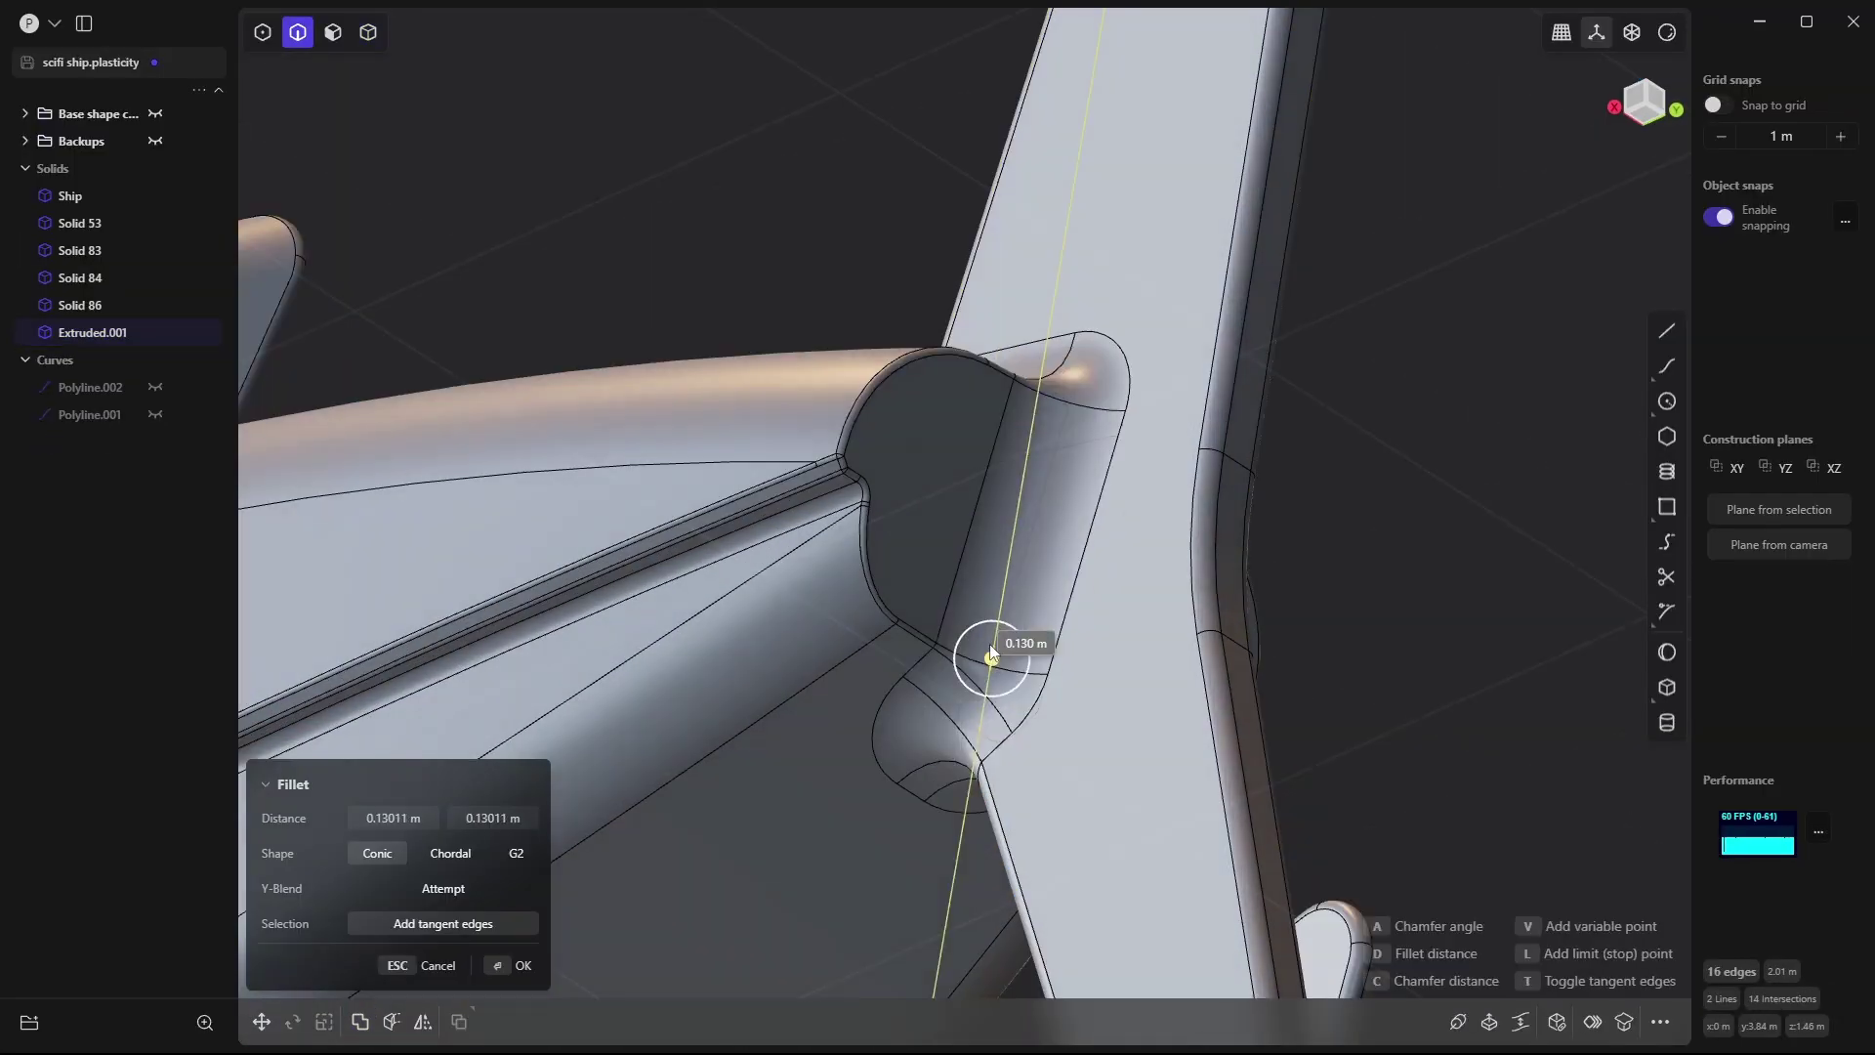
left_click_drag(992, 656, 1004, 773)
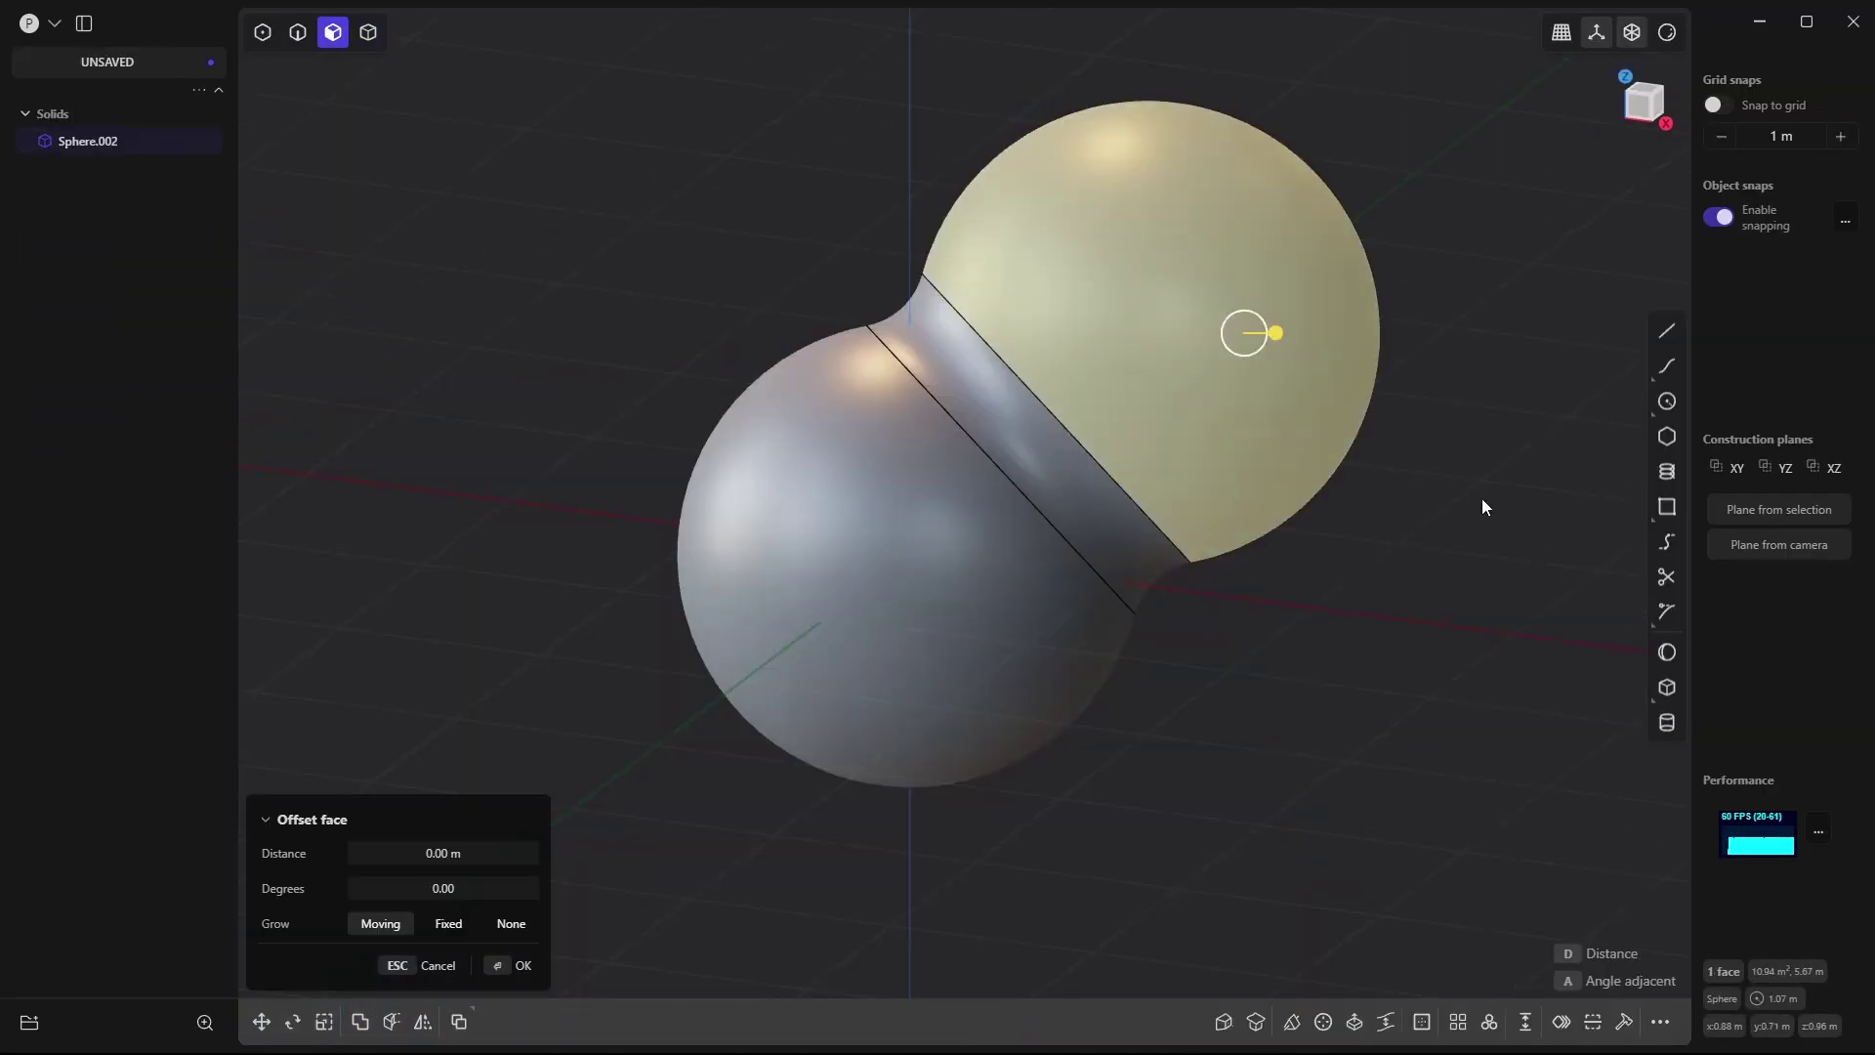
Move the sphere's small lobe on top and scale it up 1.516 times
key("s")
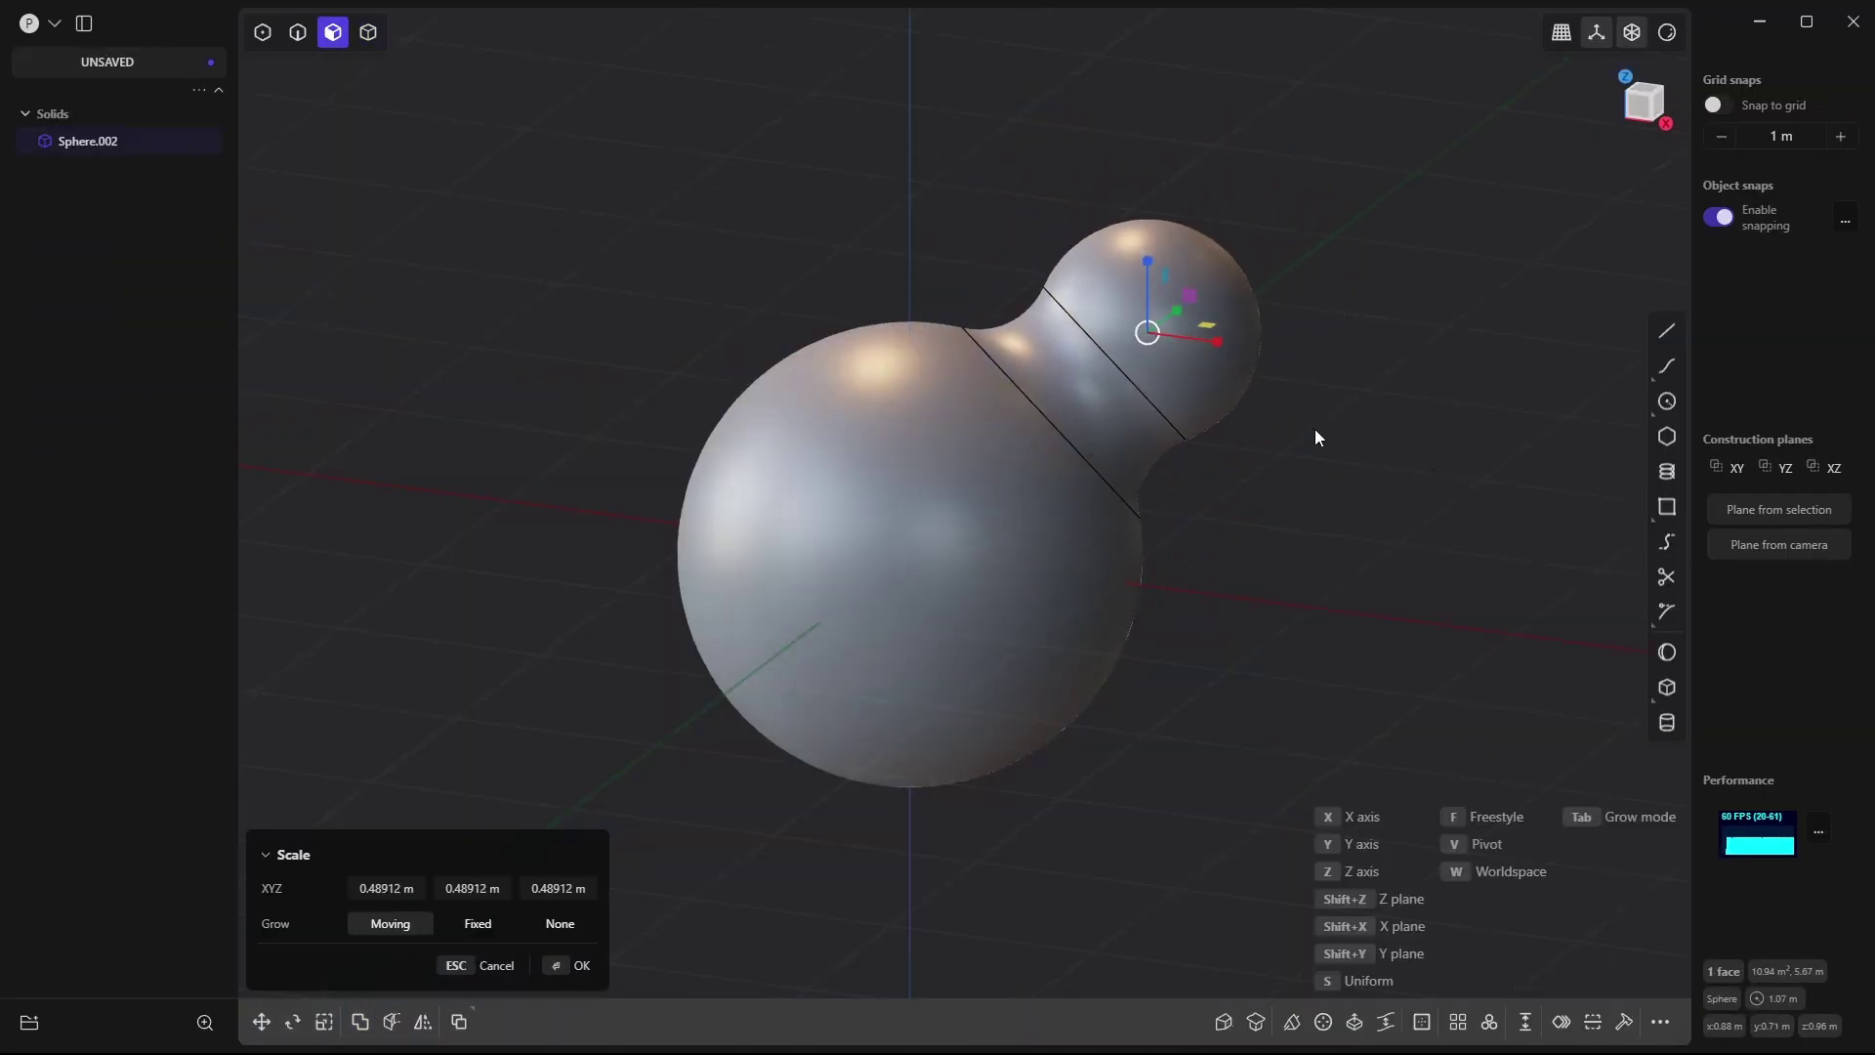
key("g")
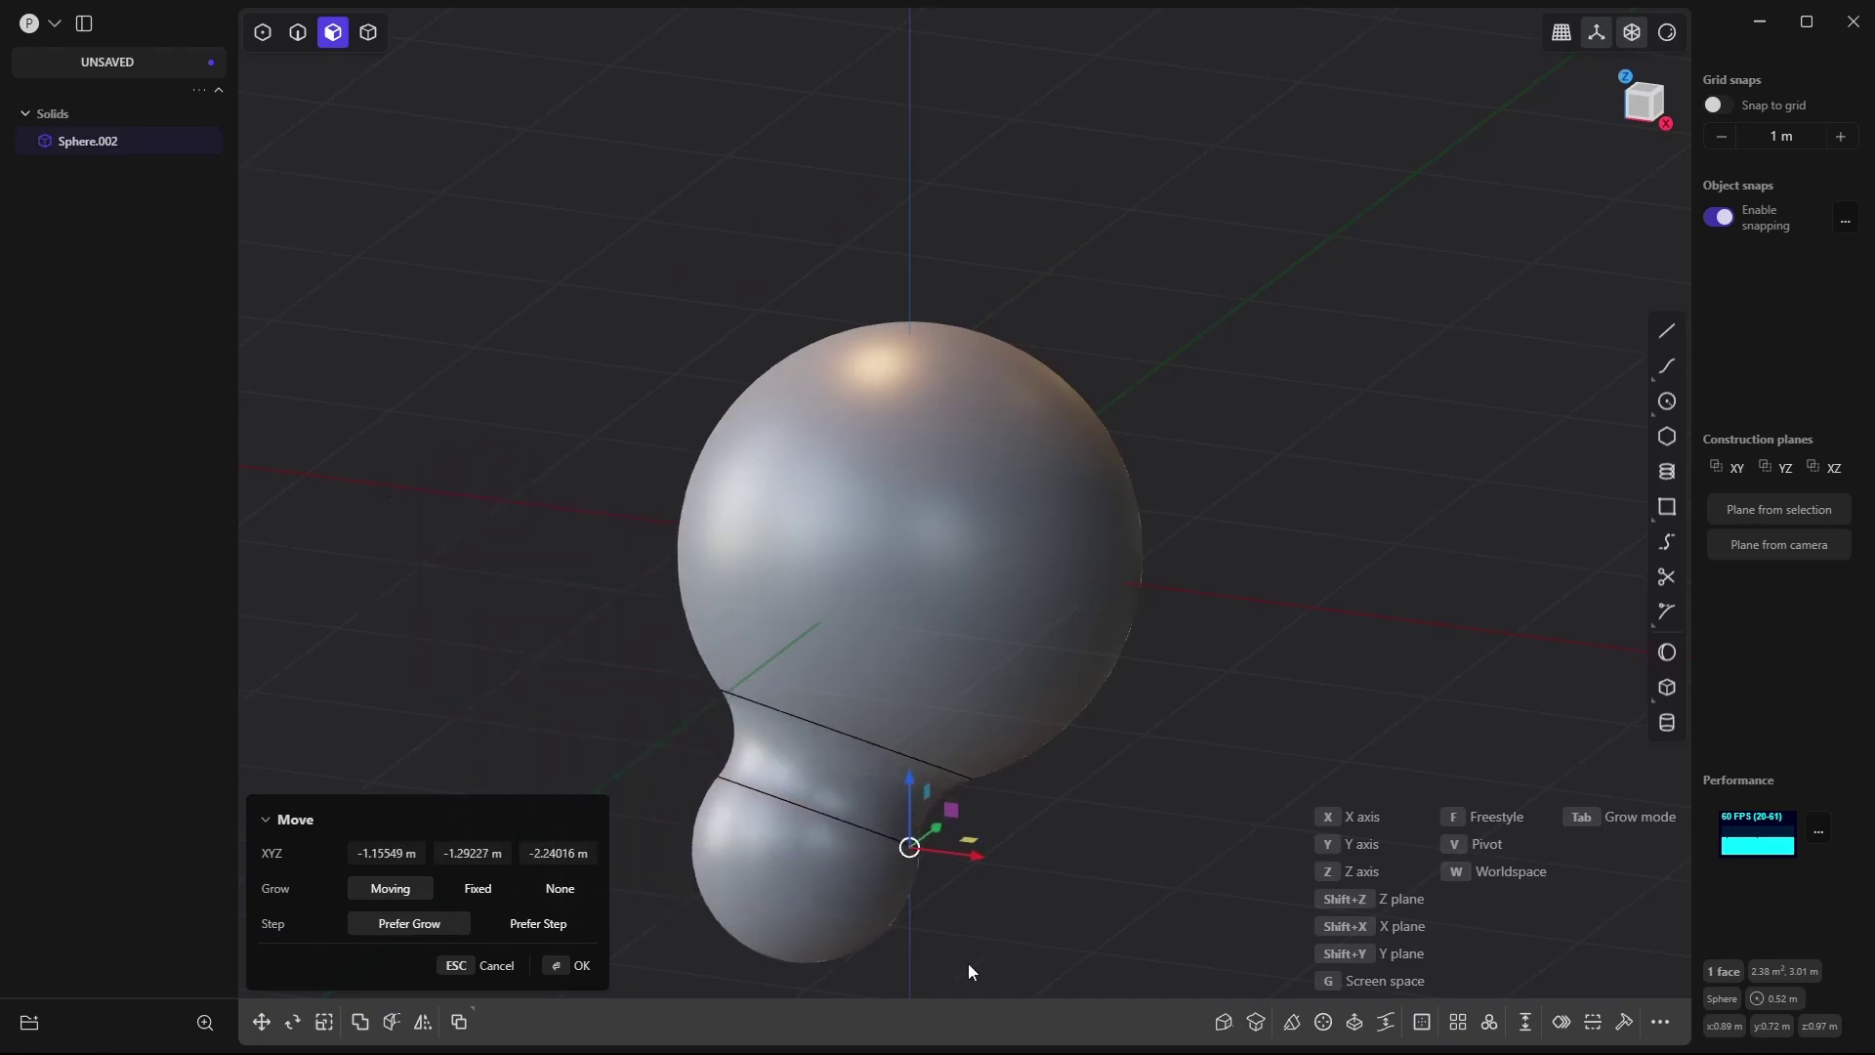
key("s")
left_click(1613, 443)
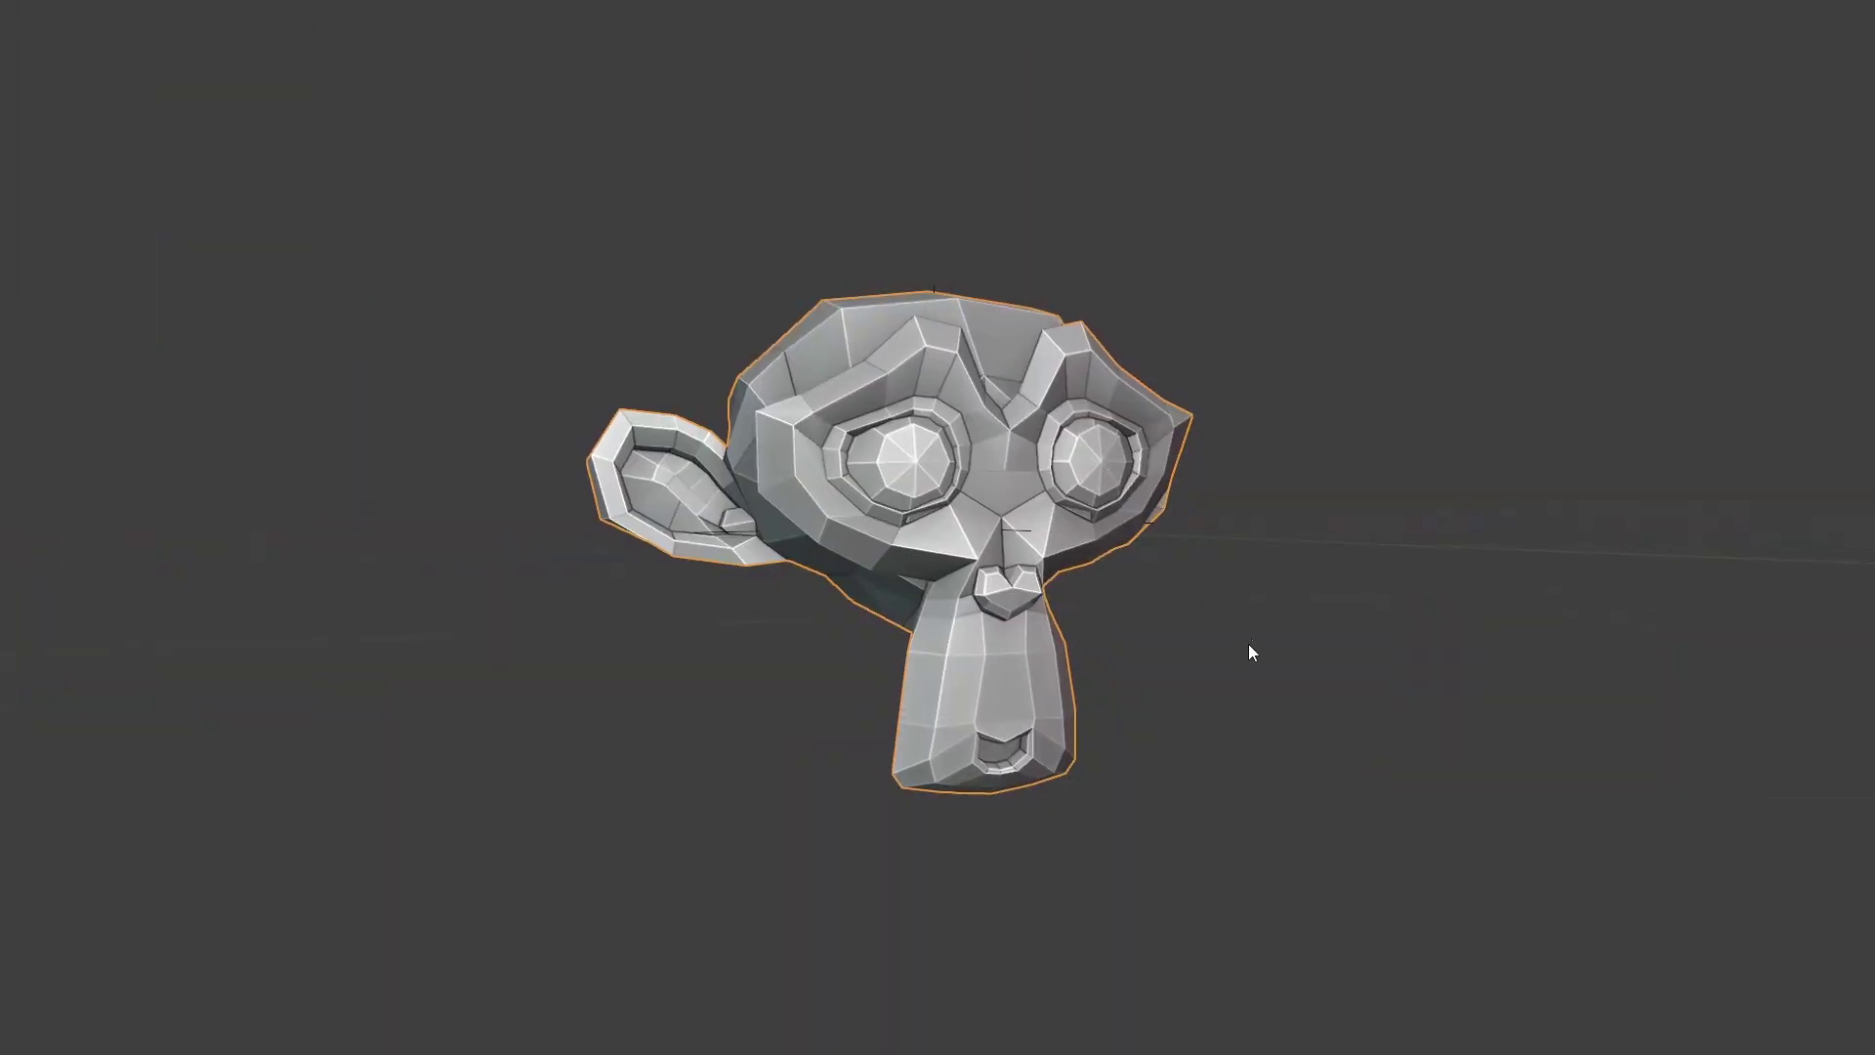
Enter Edit Mode on Suzanne to expose all its faces
key("Tab")
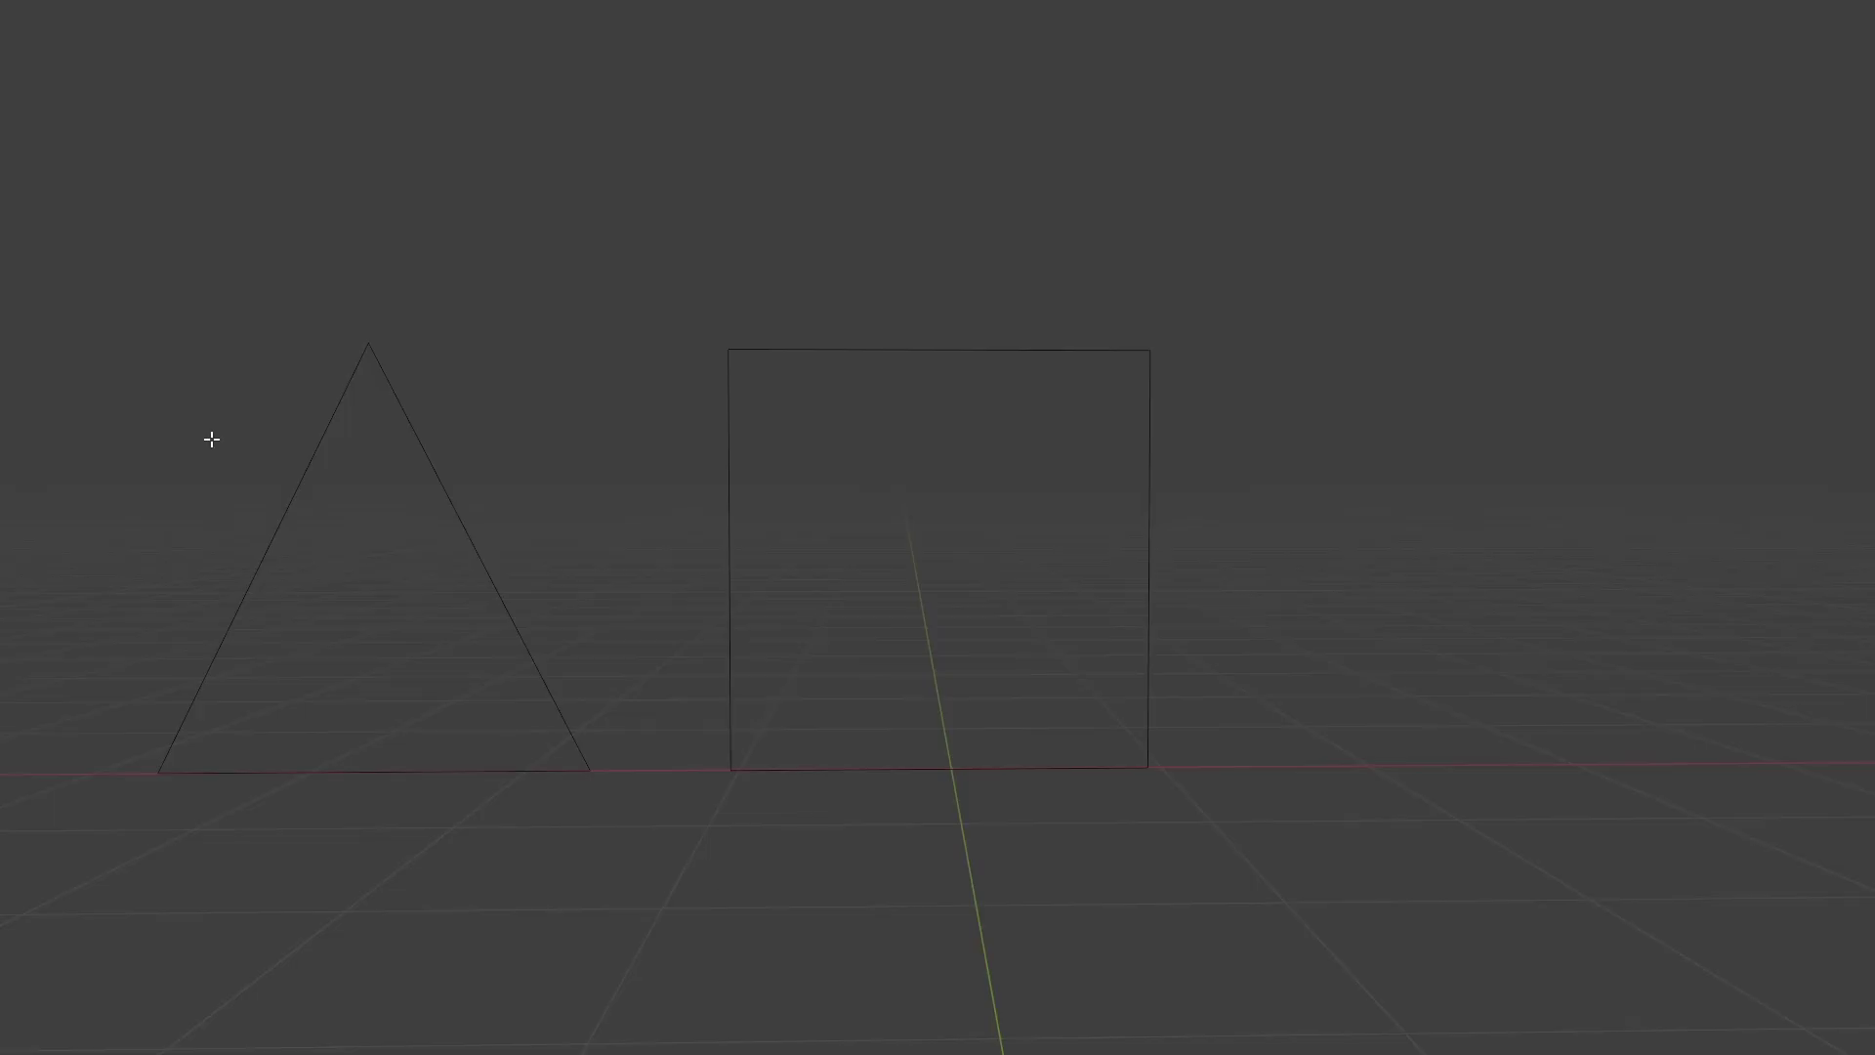
In solid shading, select the lone edge between two vertices and frame the view on it
left_click_drag(143, 319, 568, 820)
key("shift+z")
mouse_move(670, 218)
left_mouse_down()
mouse_move(854, 502)
mouse_move(1177, 799)
left_mouse_up()
left_click_drag(1228, 416, 1826, 700)
key("KP_Decimal")
middle_click_drag(1122, 578, 1067, 641)
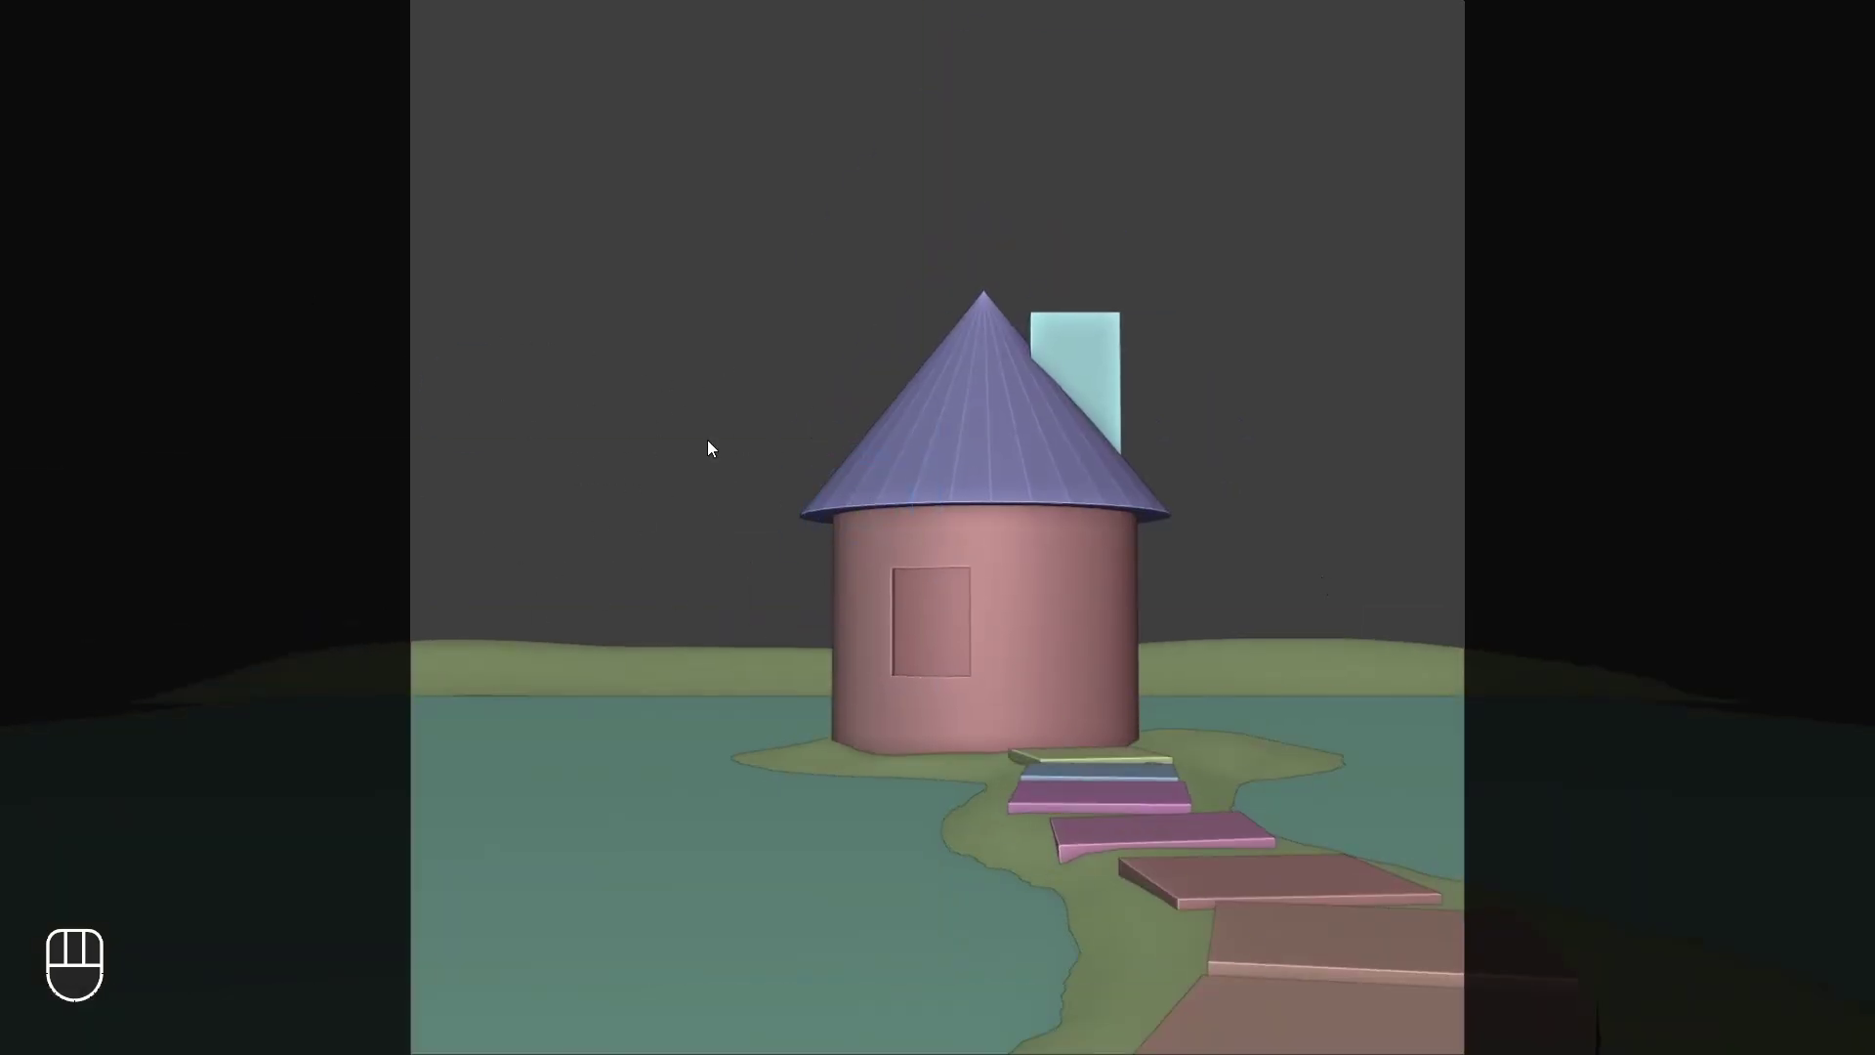
Add a Subdivision Surface modifier to the mug and shade it smooth
key("Tab")
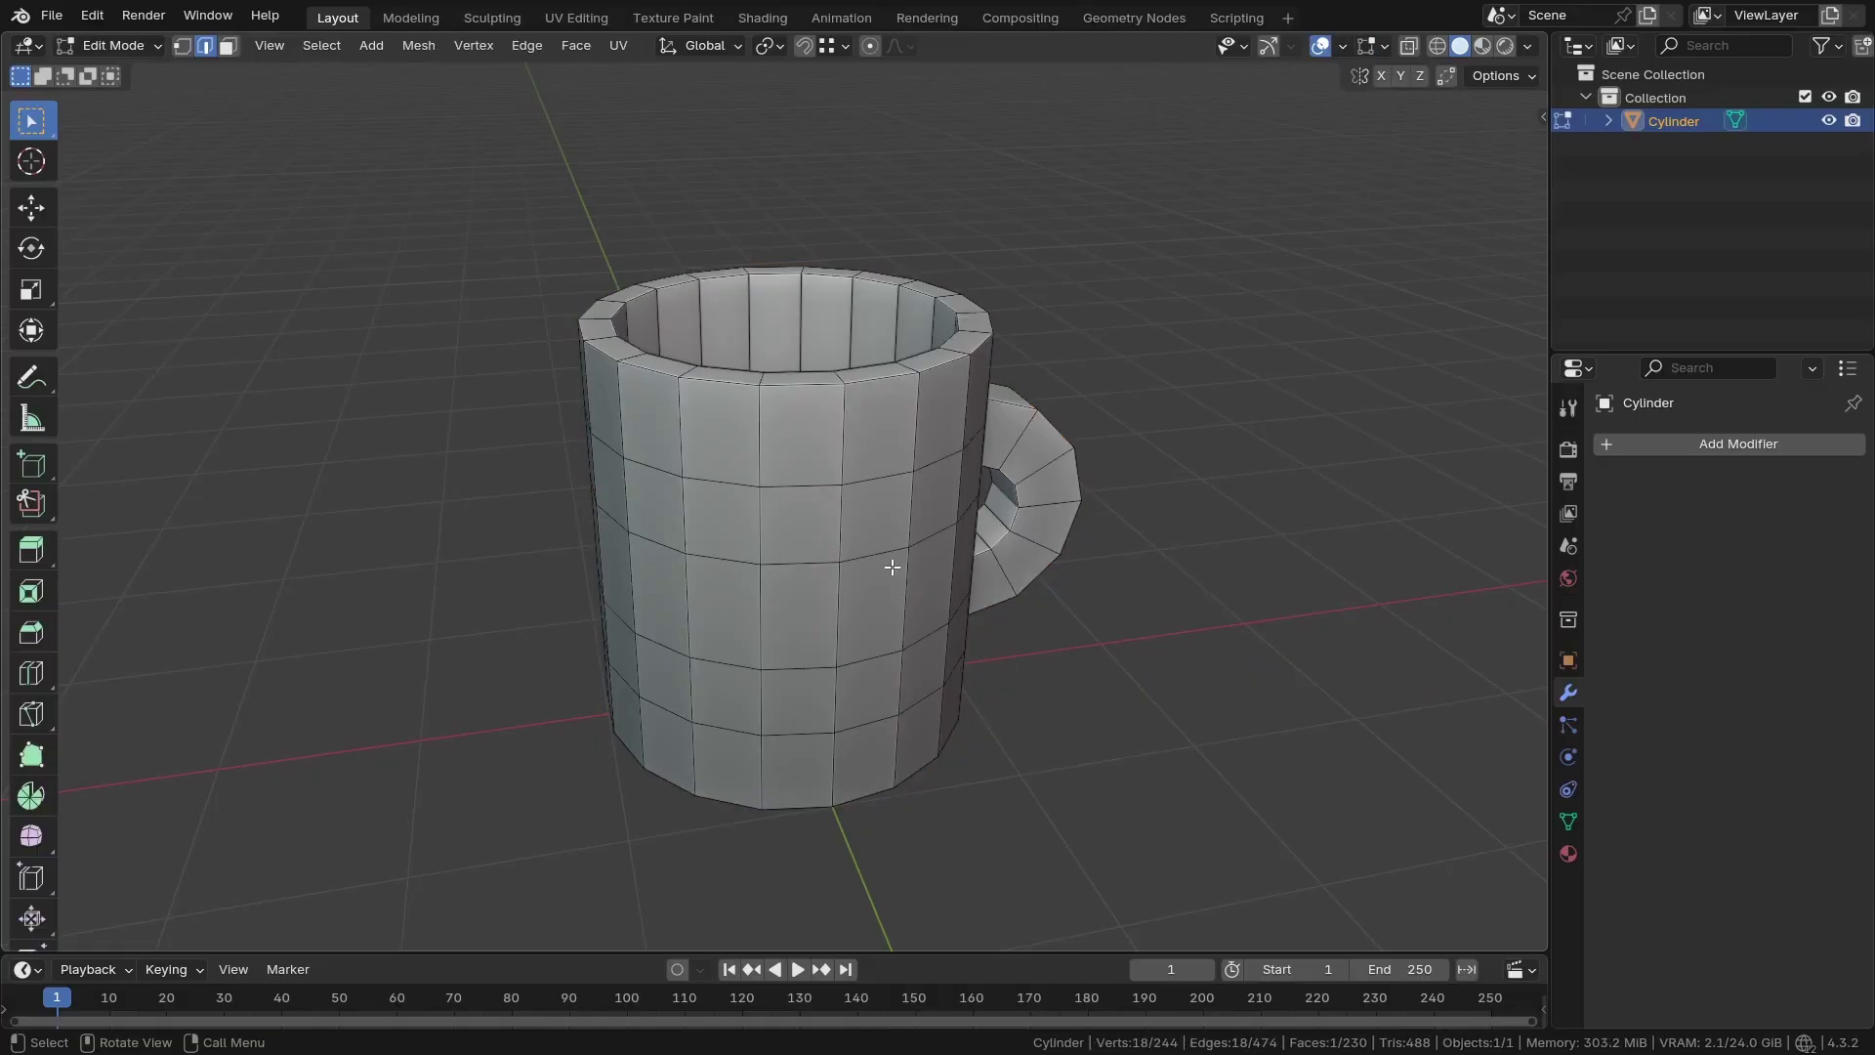
mouse_move(888, 566)
middle_mouse_down()
mouse_move(820, 544)
mouse_move(888, 557)
middle_mouse_up()
key("Tab")
left_click(1719, 444)
mouse_move(1602, 442)
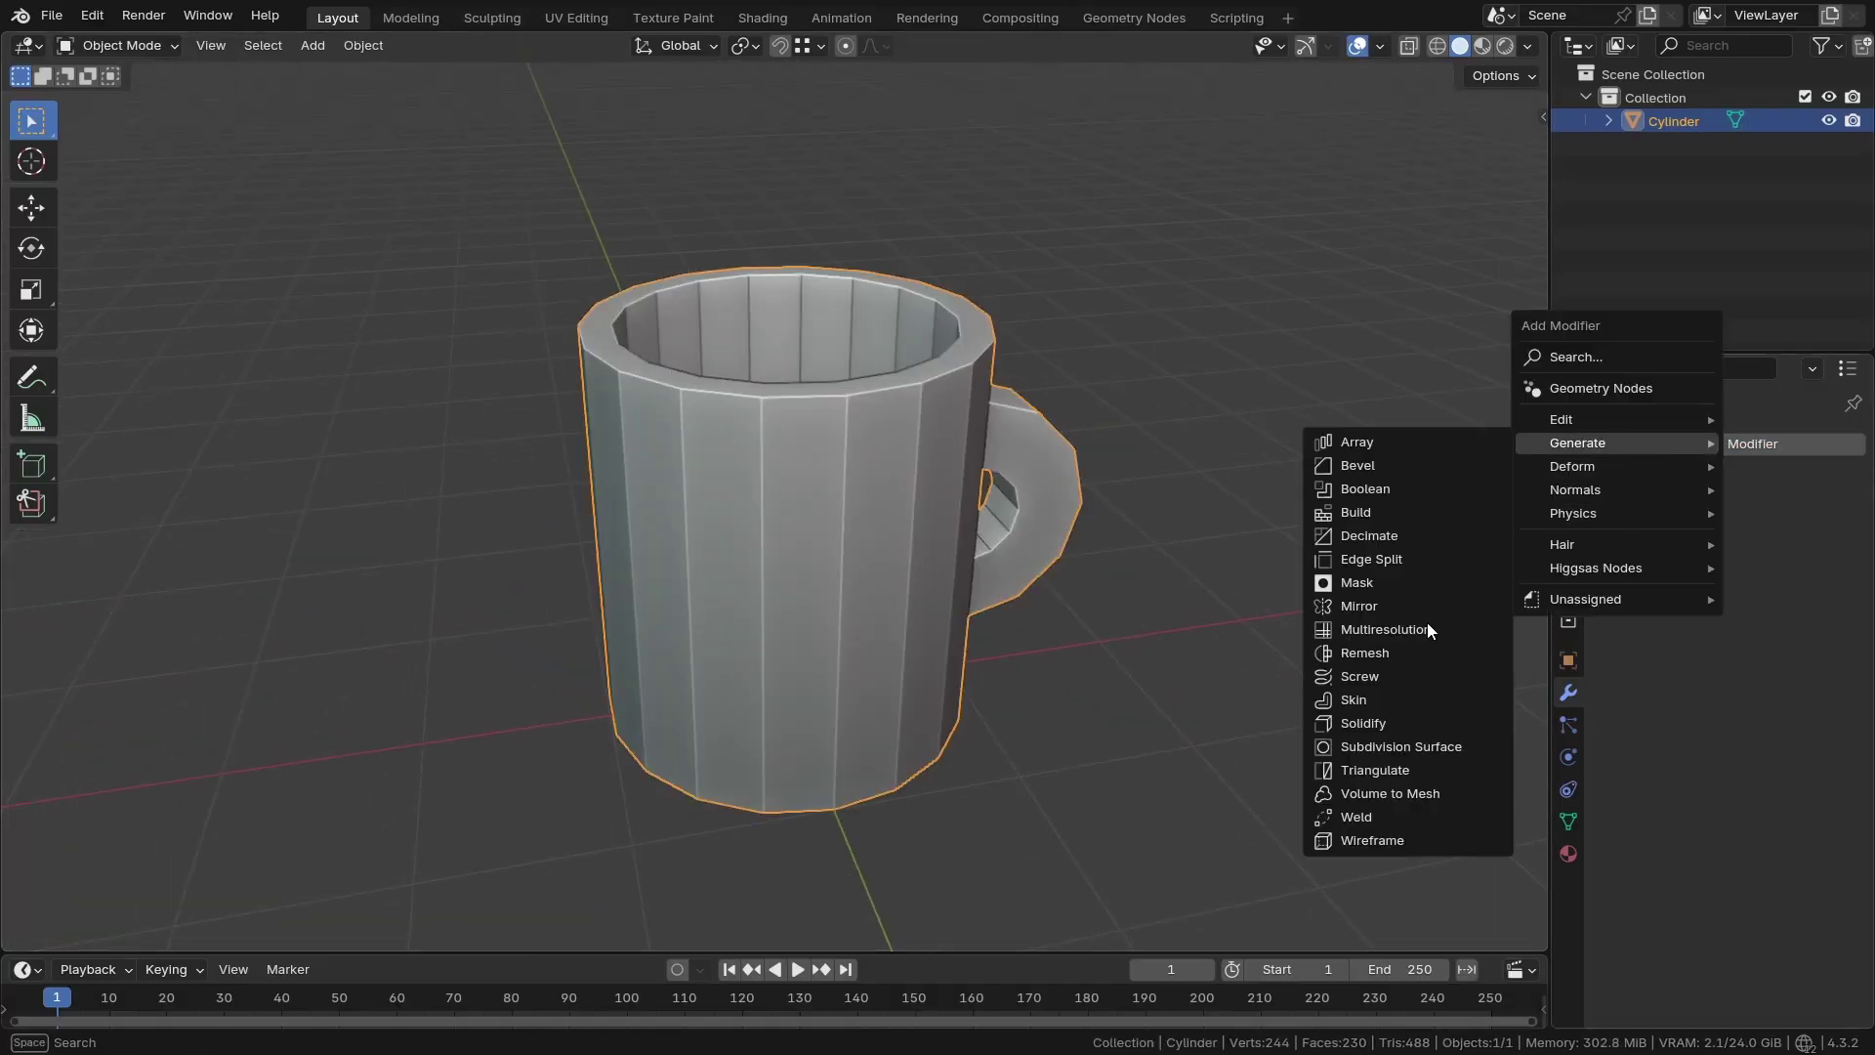
left_click(1367, 749)
right_click(1327, 465)
left_click(1289, 353)
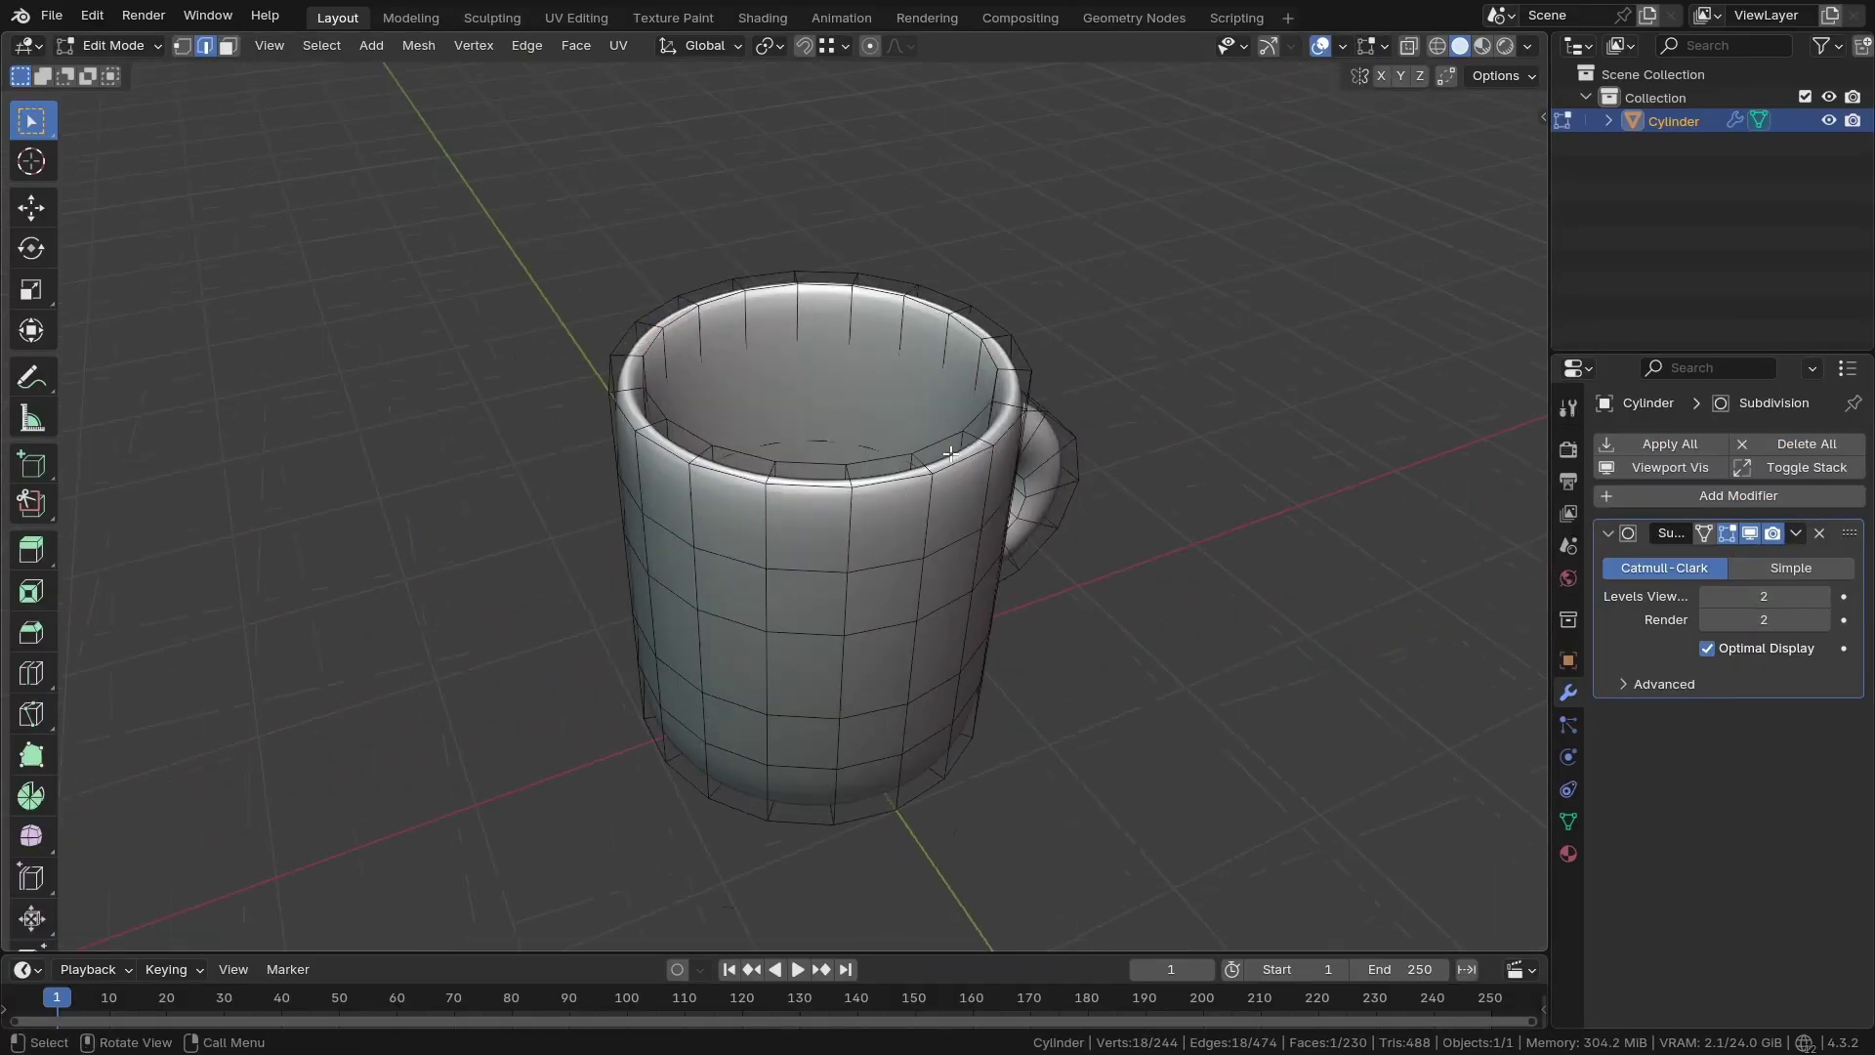
Cut a new edge loop into the mug
left_click(1004, 491, "alt")
key("g")
left_click(1004, 491)
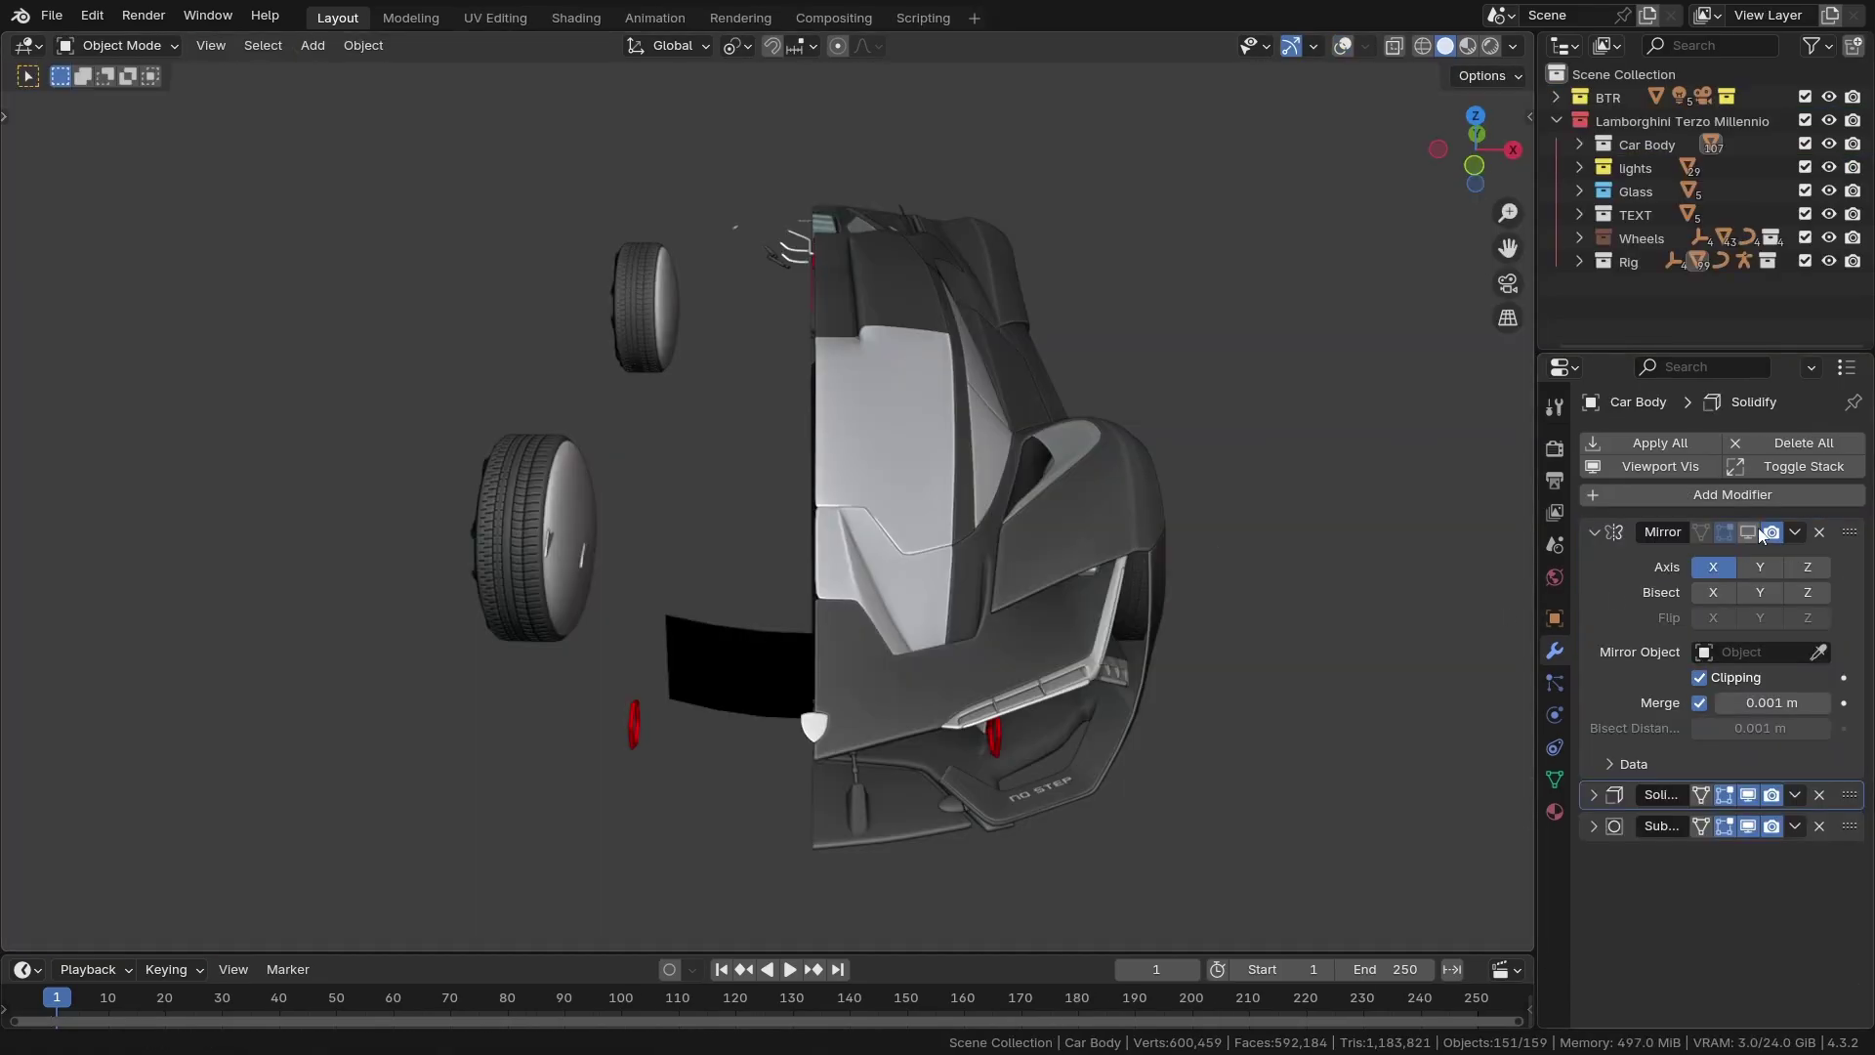
Toggle the car's Mirror display off and back on to show full symmetry
left_click(1756, 532)
left_click(1754, 529)
left_click(1754, 529)
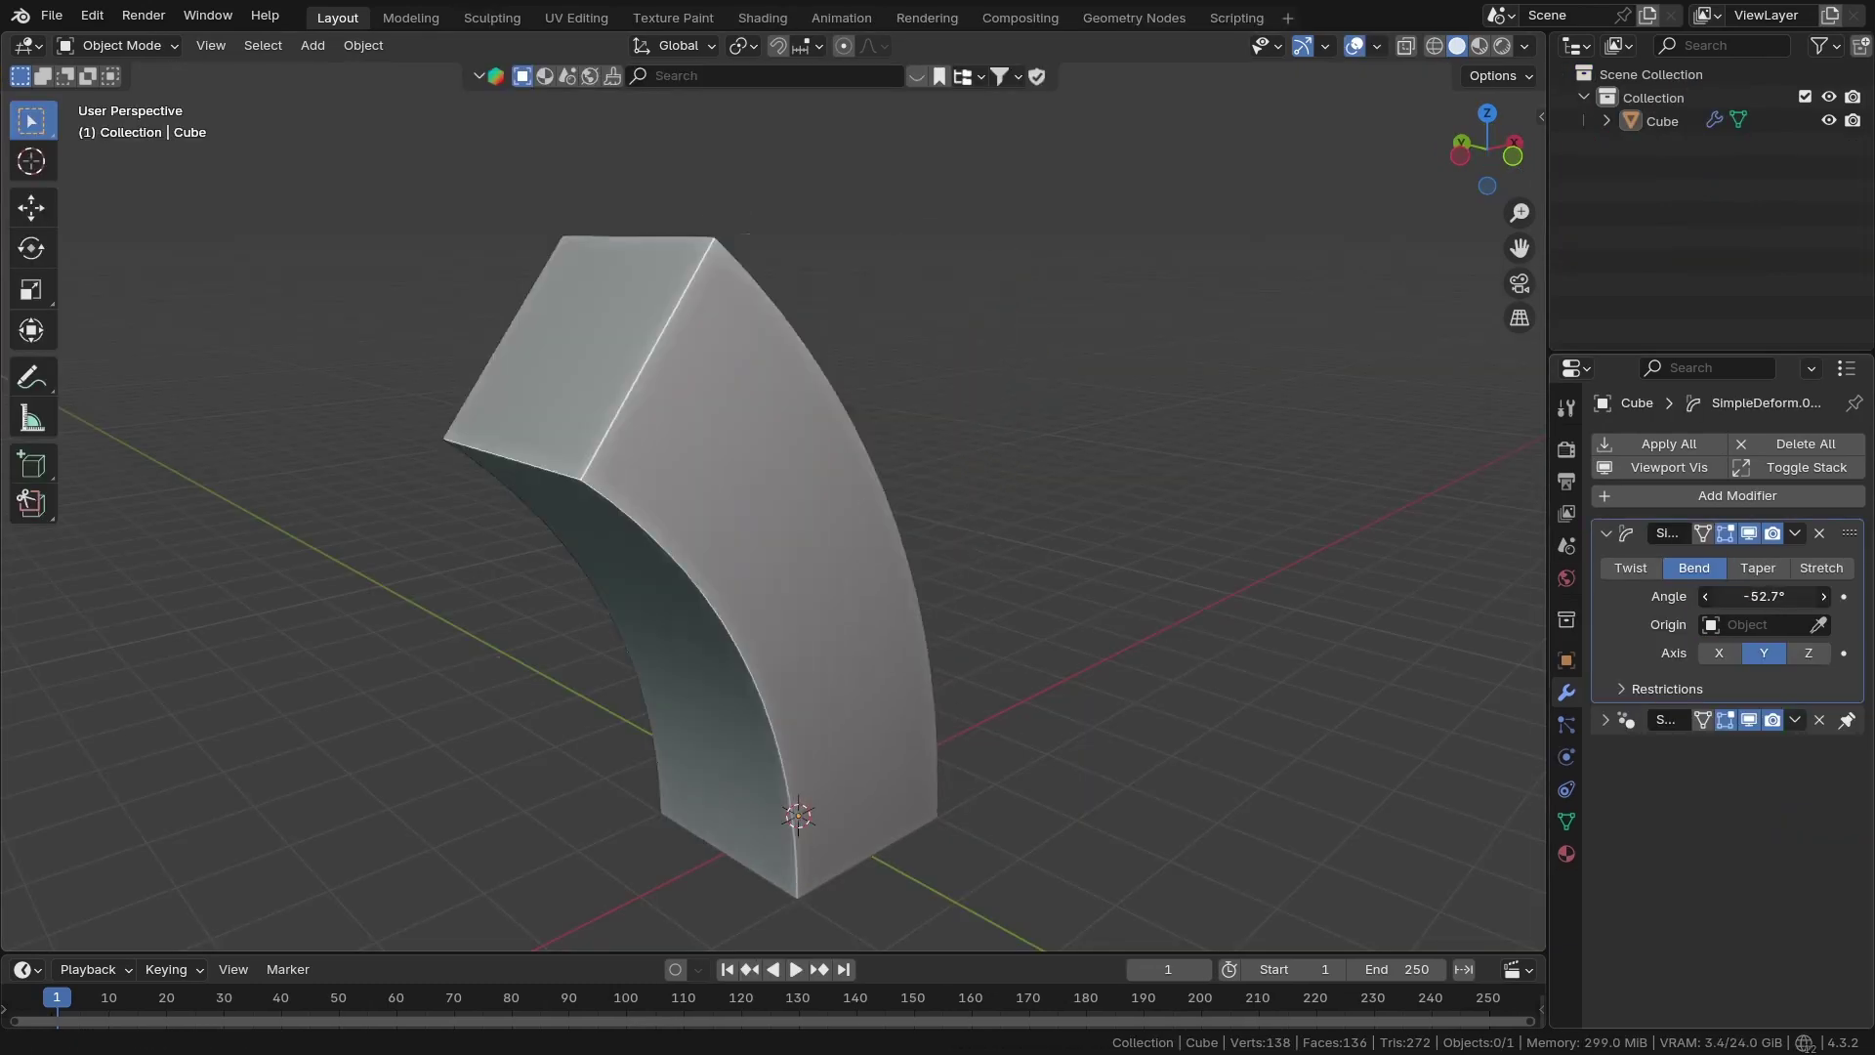
Set the cube's bend angle to -8.4° and duplicate the array with X factor 0, Y -2.330
left_click_drag(1763, 596, 1807, 596)
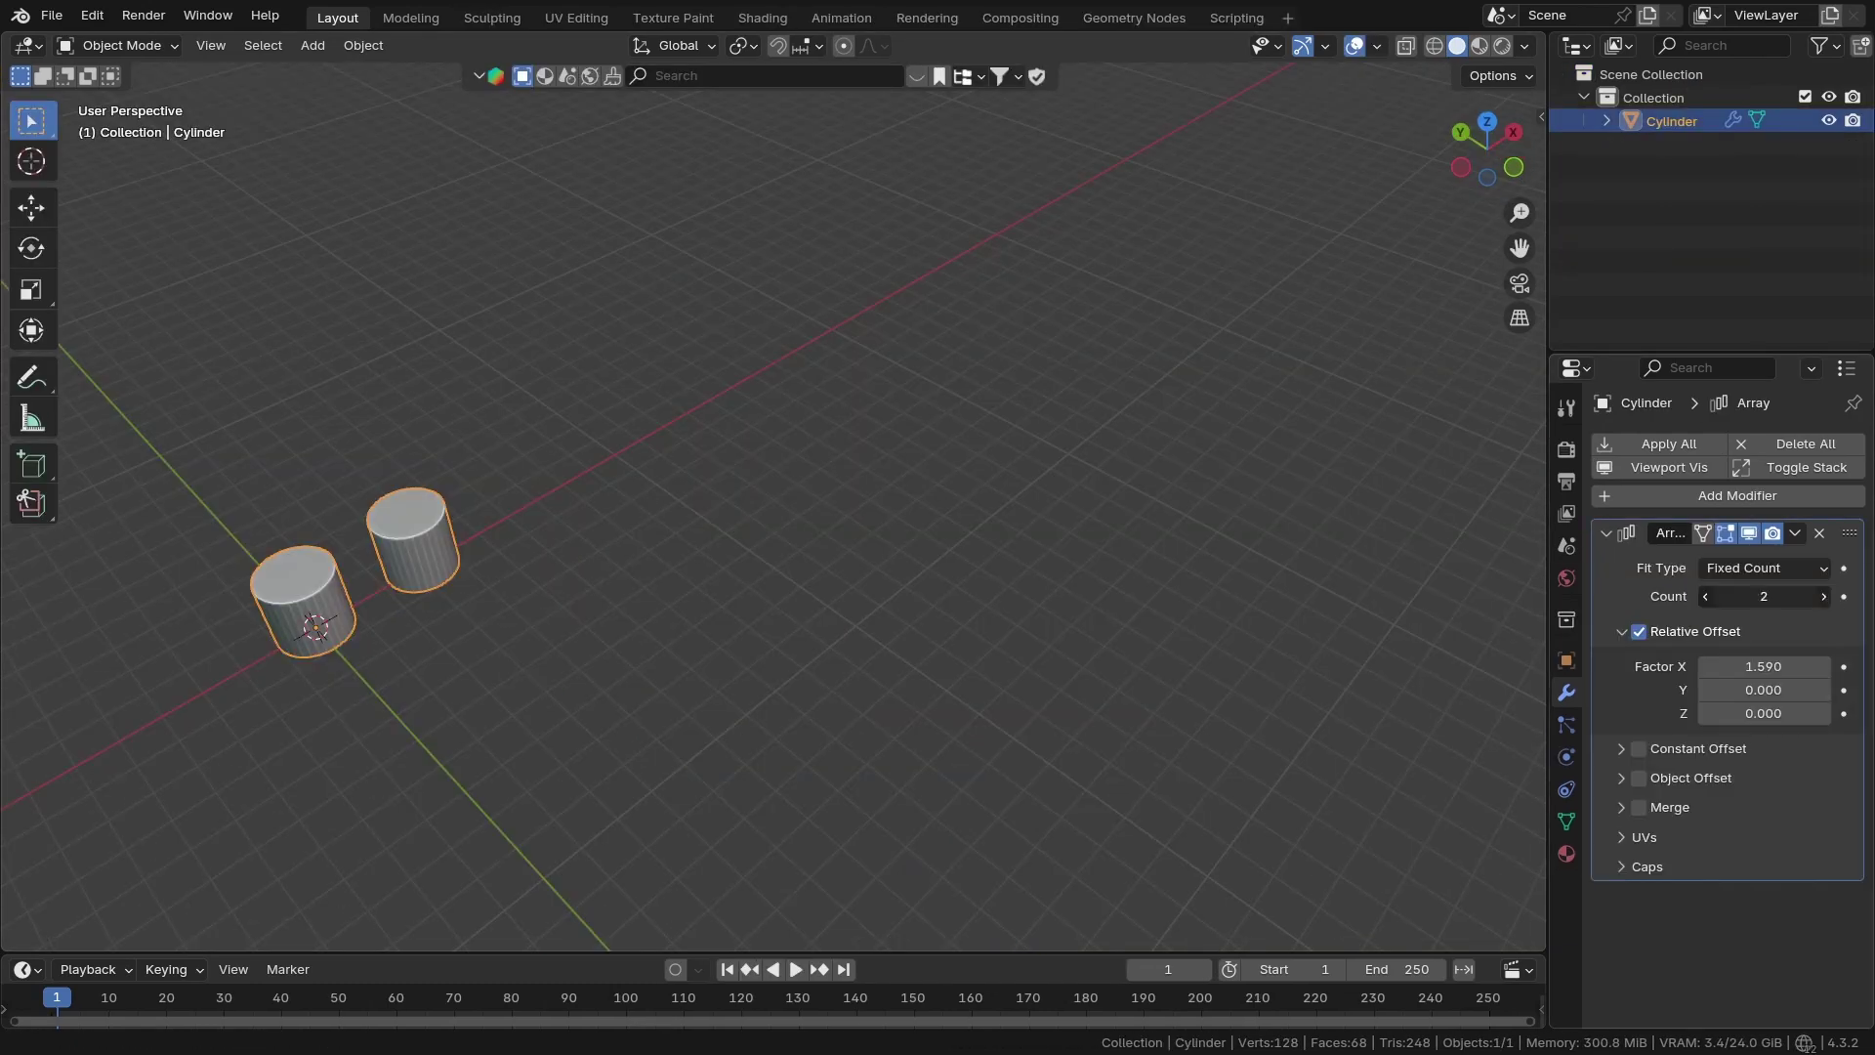
key("shift+d")
scroll(1729, 683, "down", 4)
key("BackSpace")
left_click_drag(1763, 870, 1680, 870)
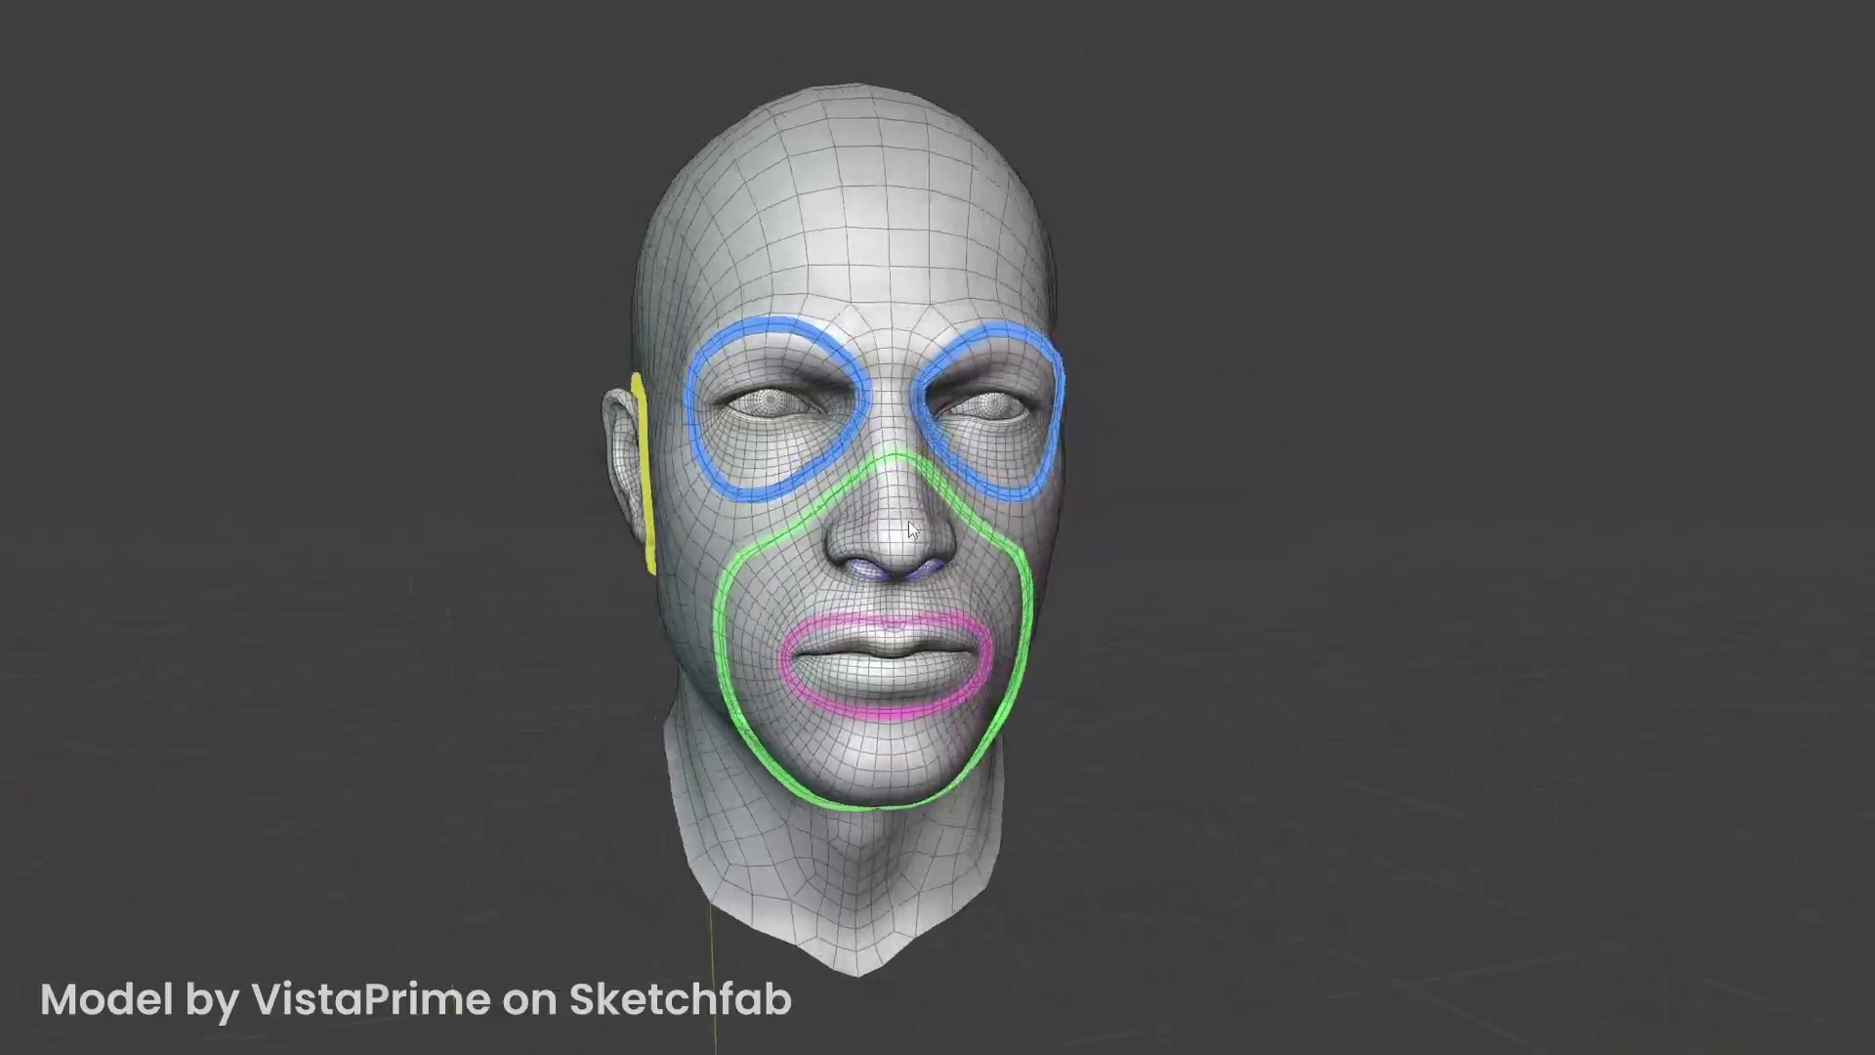
Orbit the view around the sculpted humanoid torso
left_click_drag(908, 528, 703, 526)
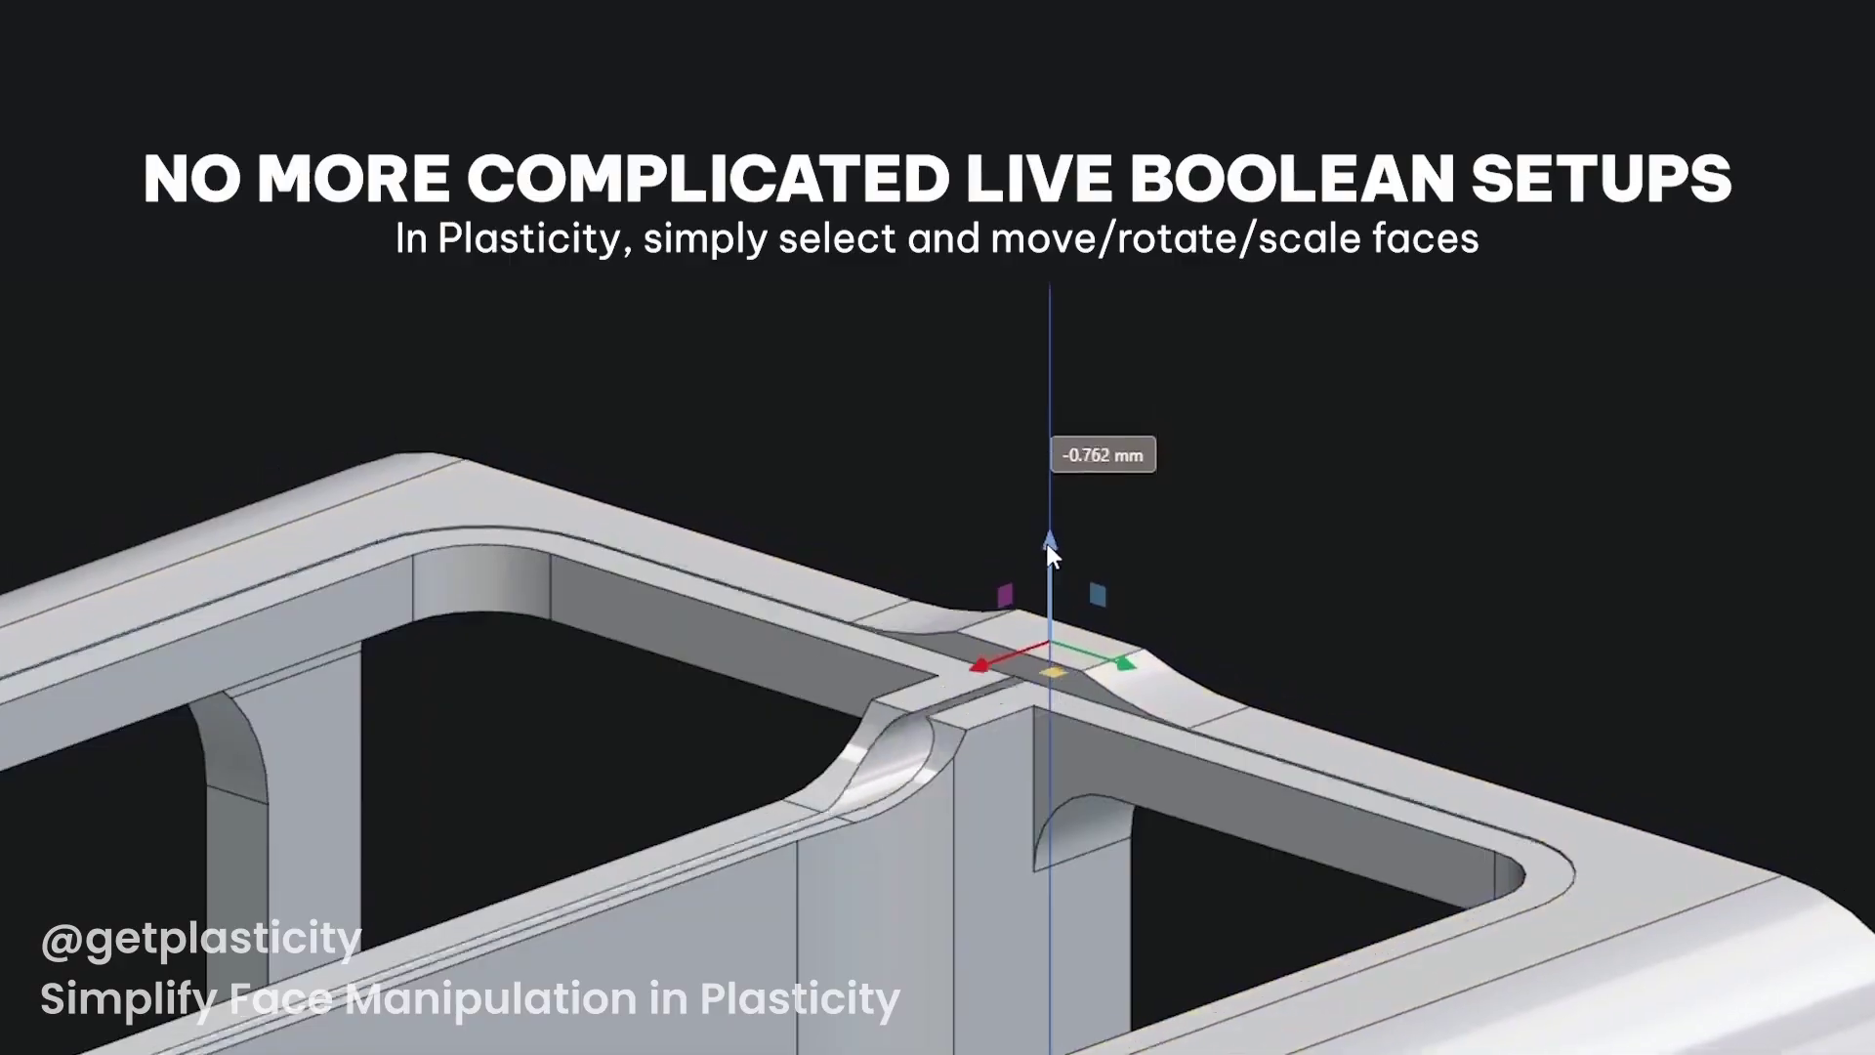
Push the part's hole face right and then left with the move gizmo
left_click_drag(1045, 539, 1047, 530)
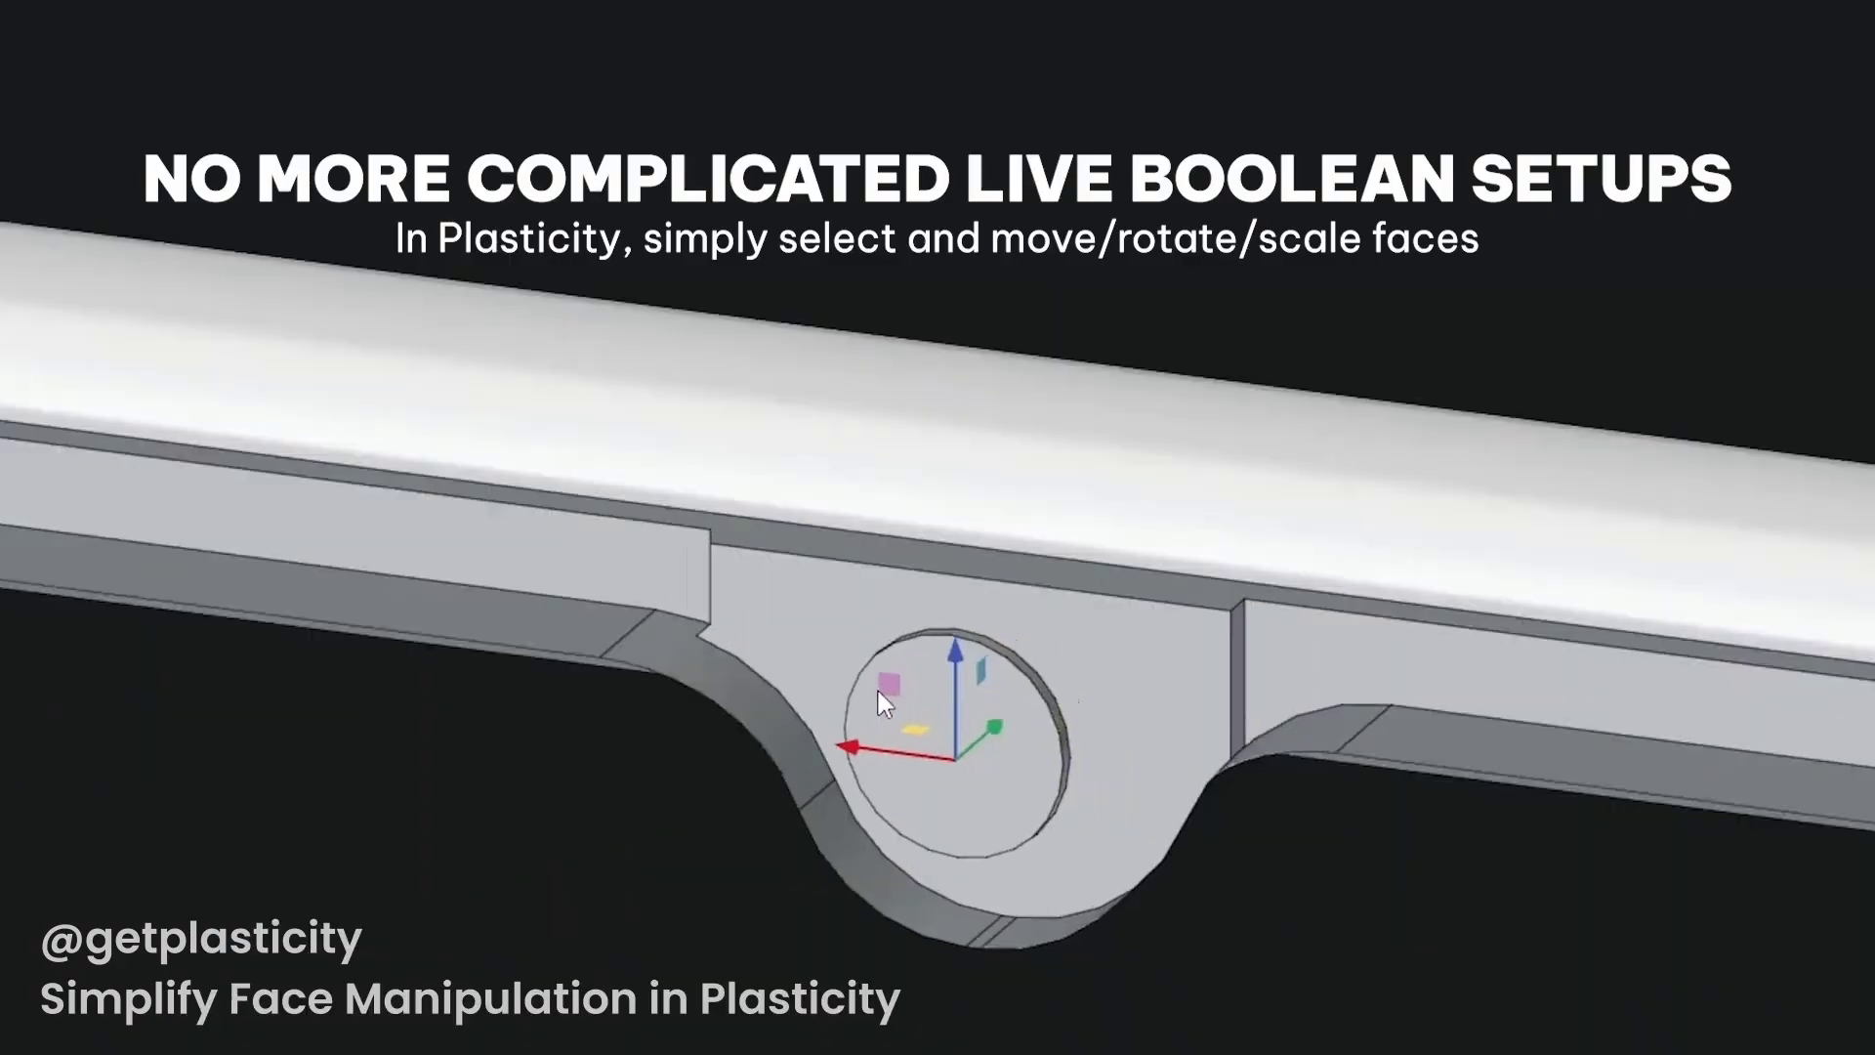
left_click_drag(883, 701, 938, 742)
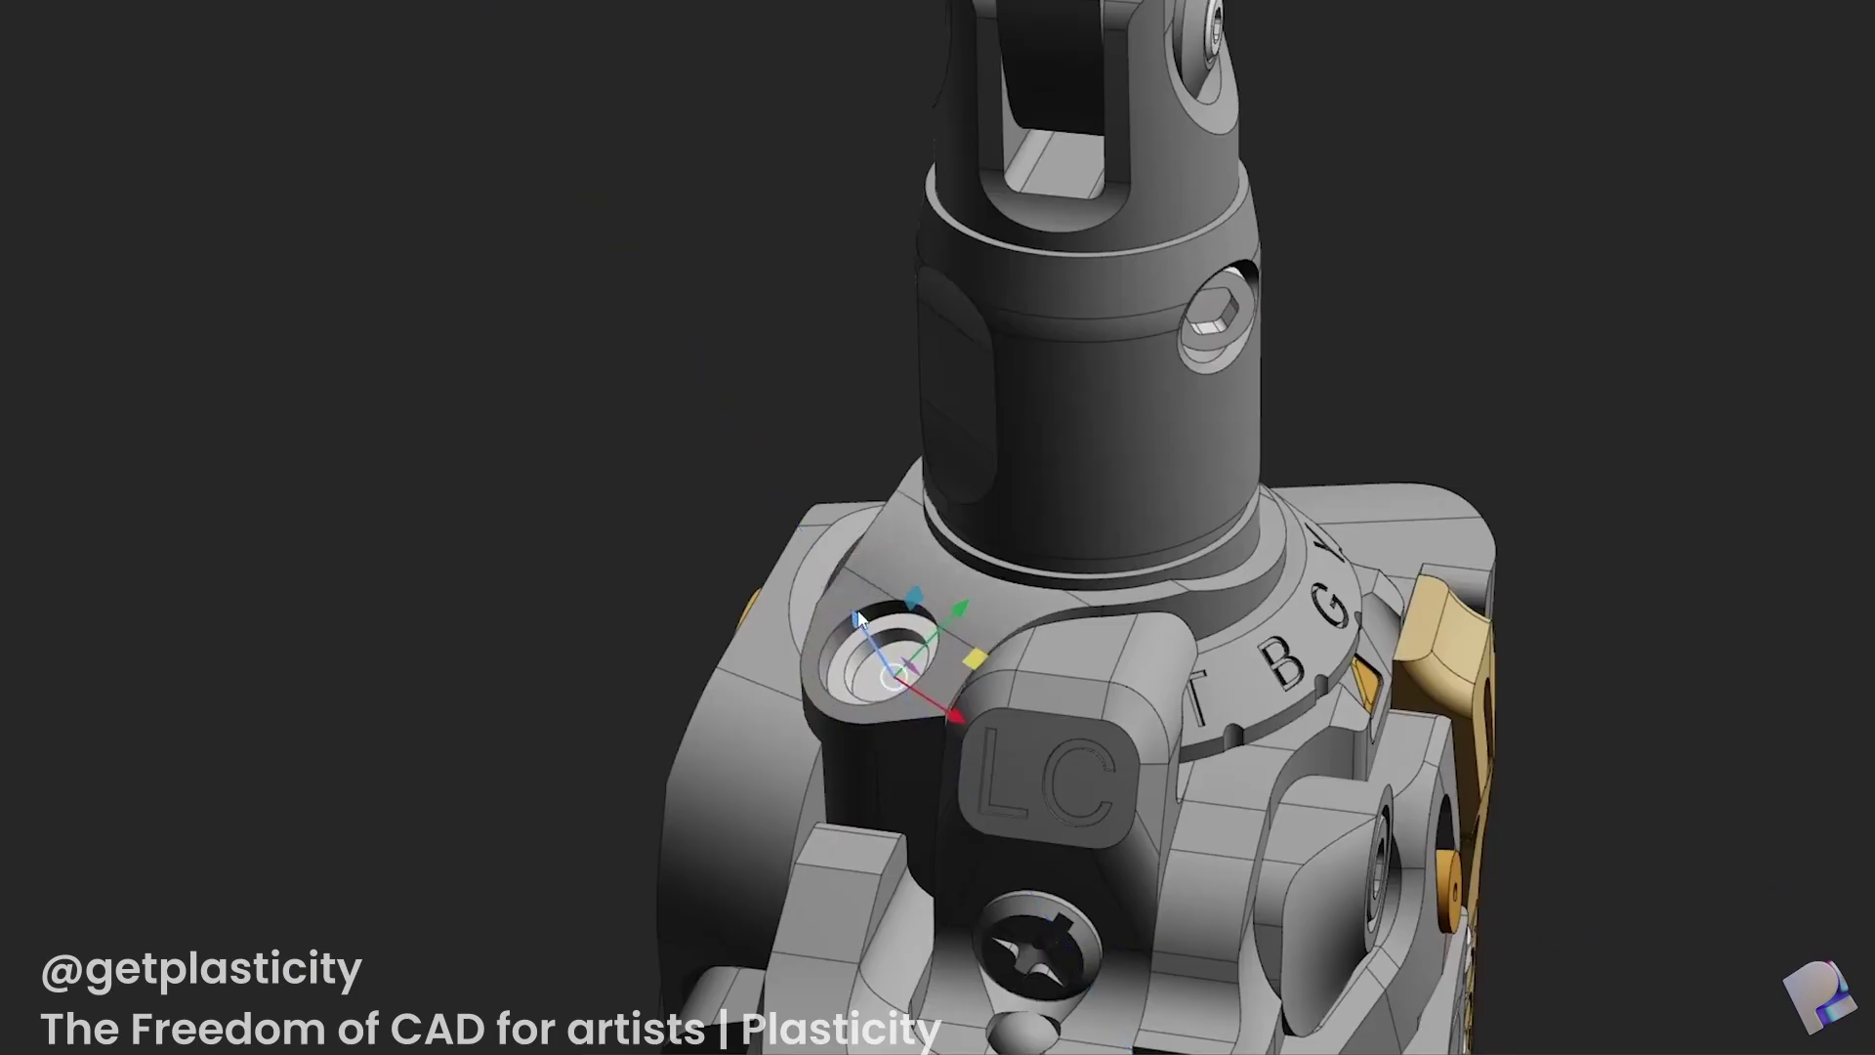
Push the hole along its depth and slide the orange part's slots by 0.692
left_click_drag(857, 619, 916, 727)
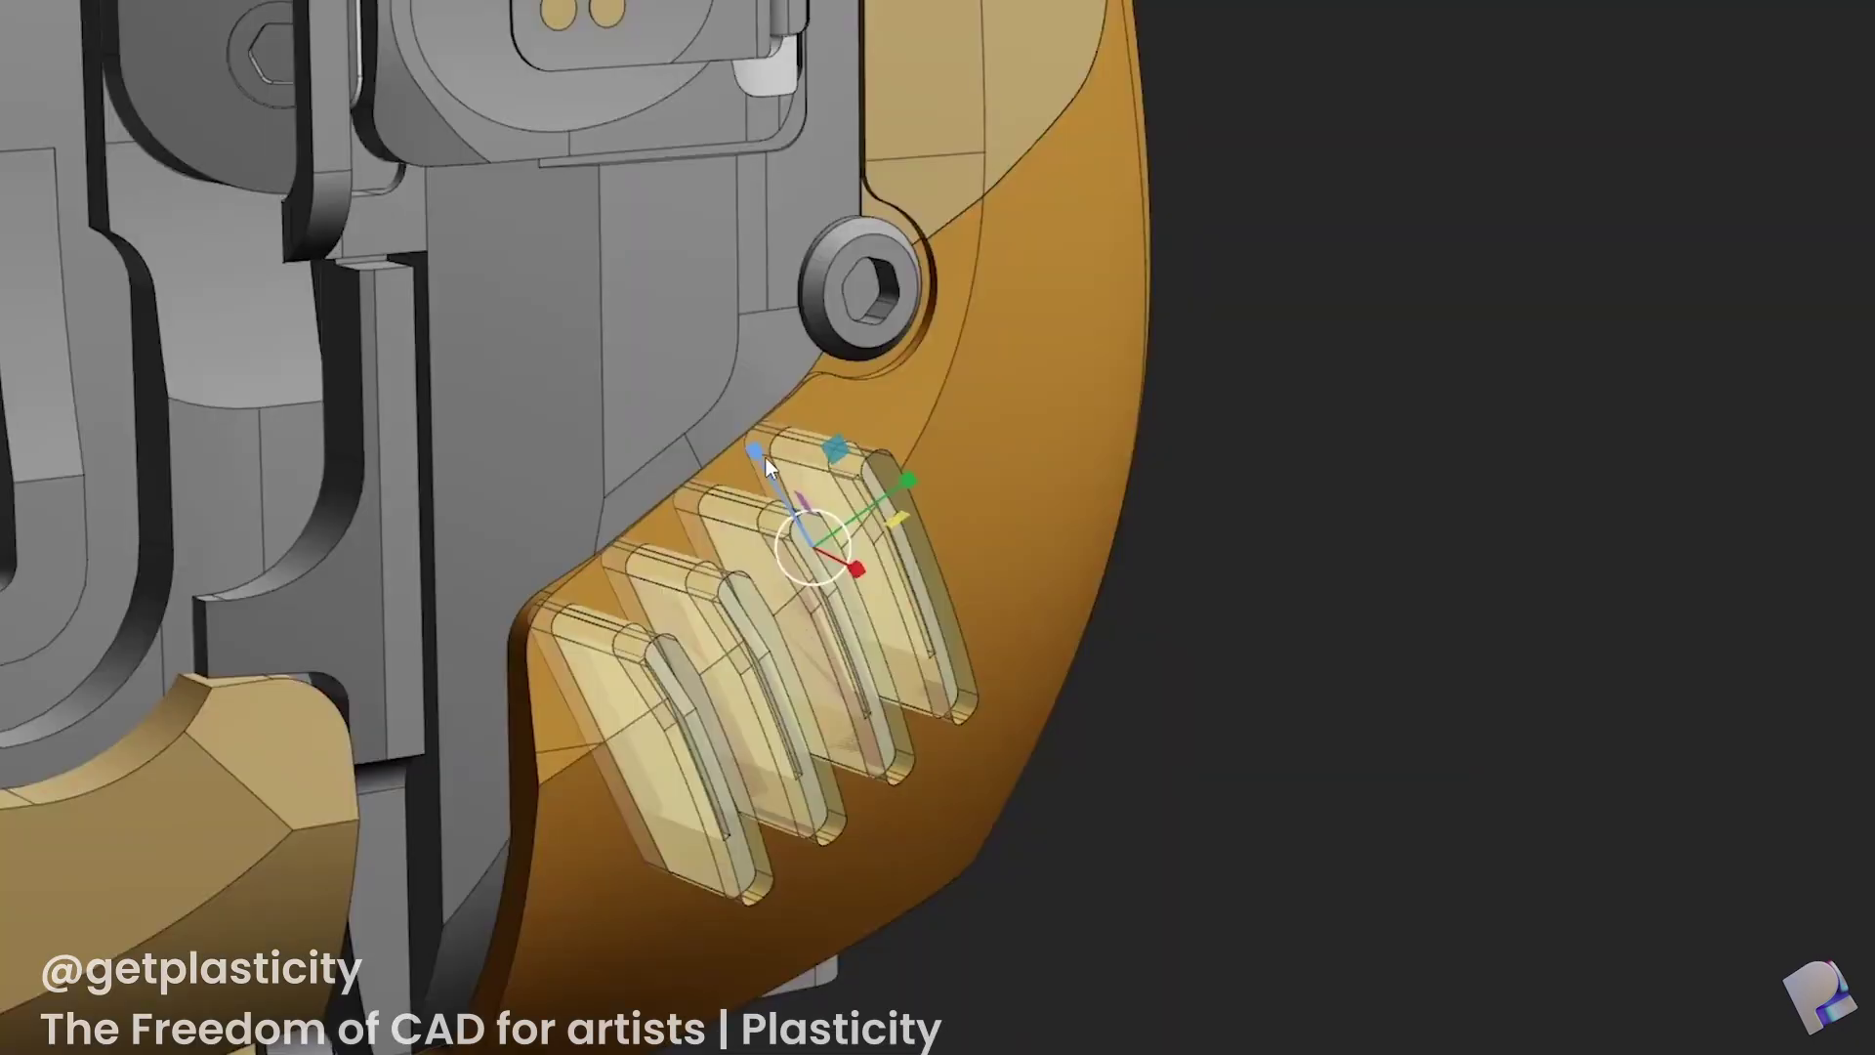
left_click_drag(766, 459, 777, 483)
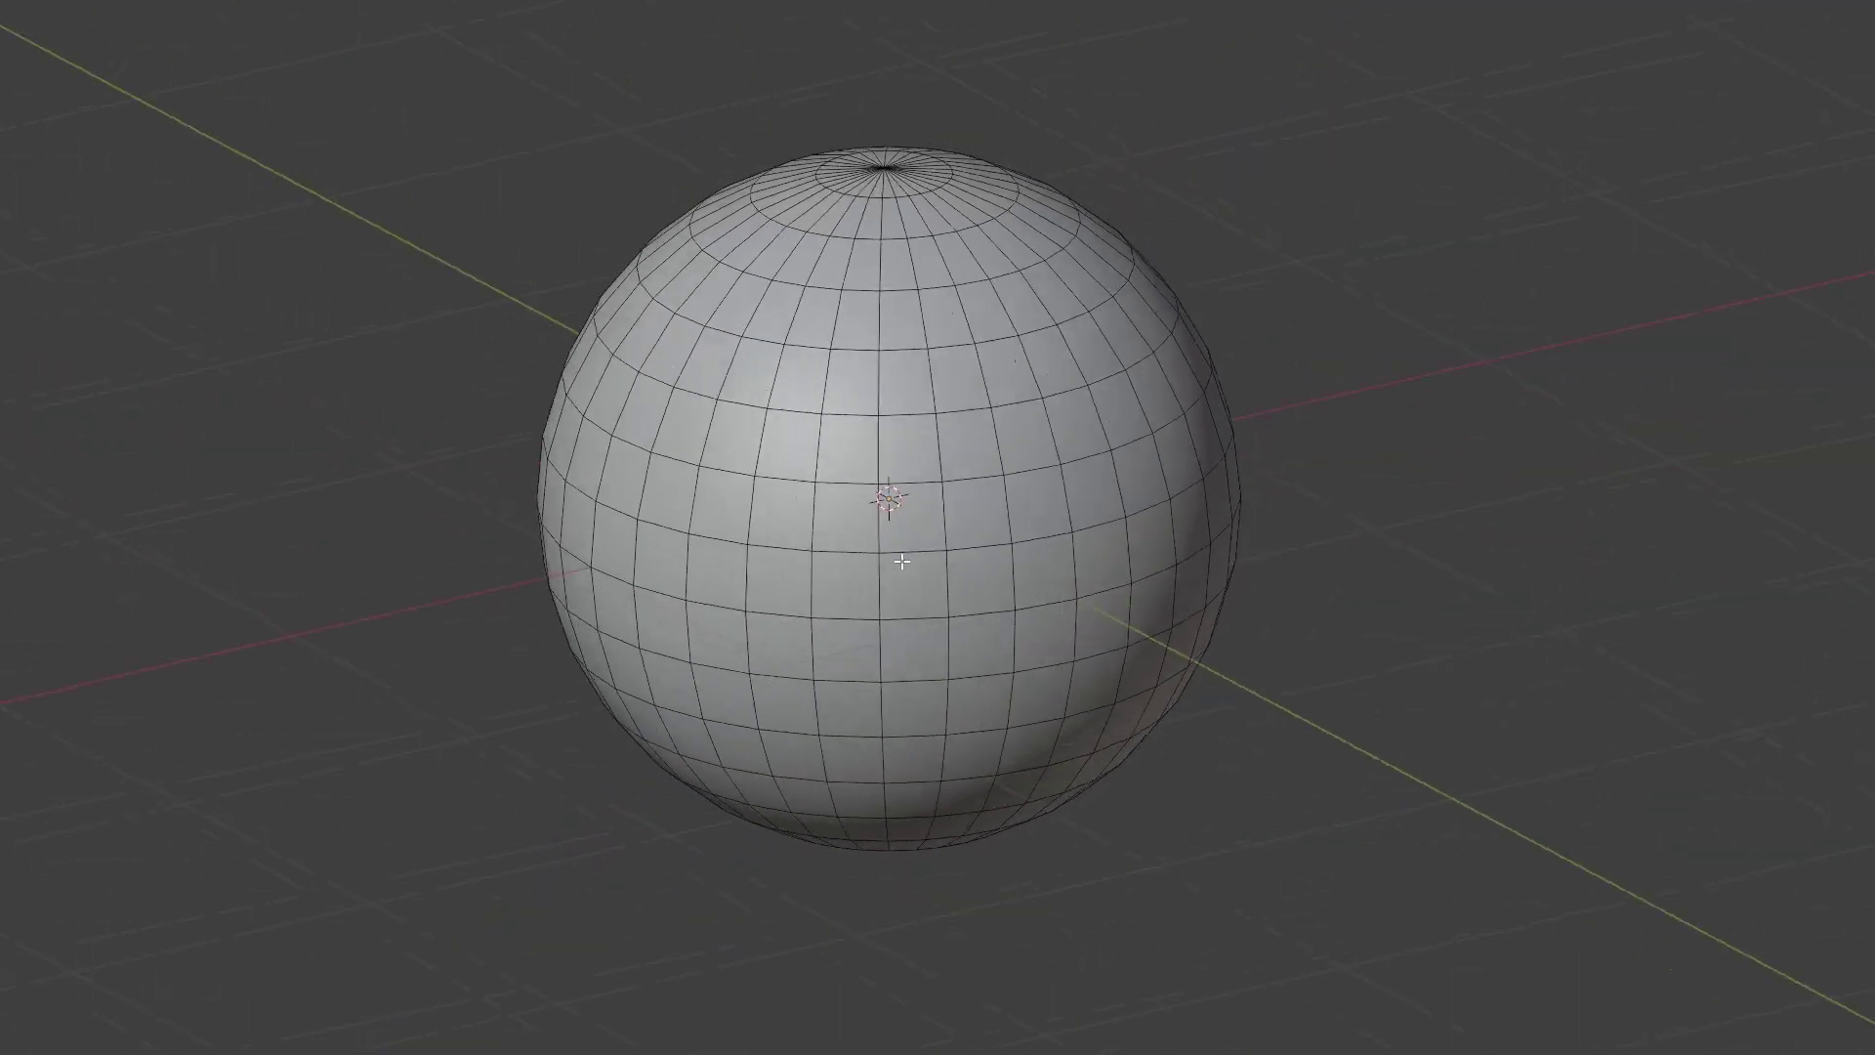
middle_click_drag(902, 562, 588, 553)
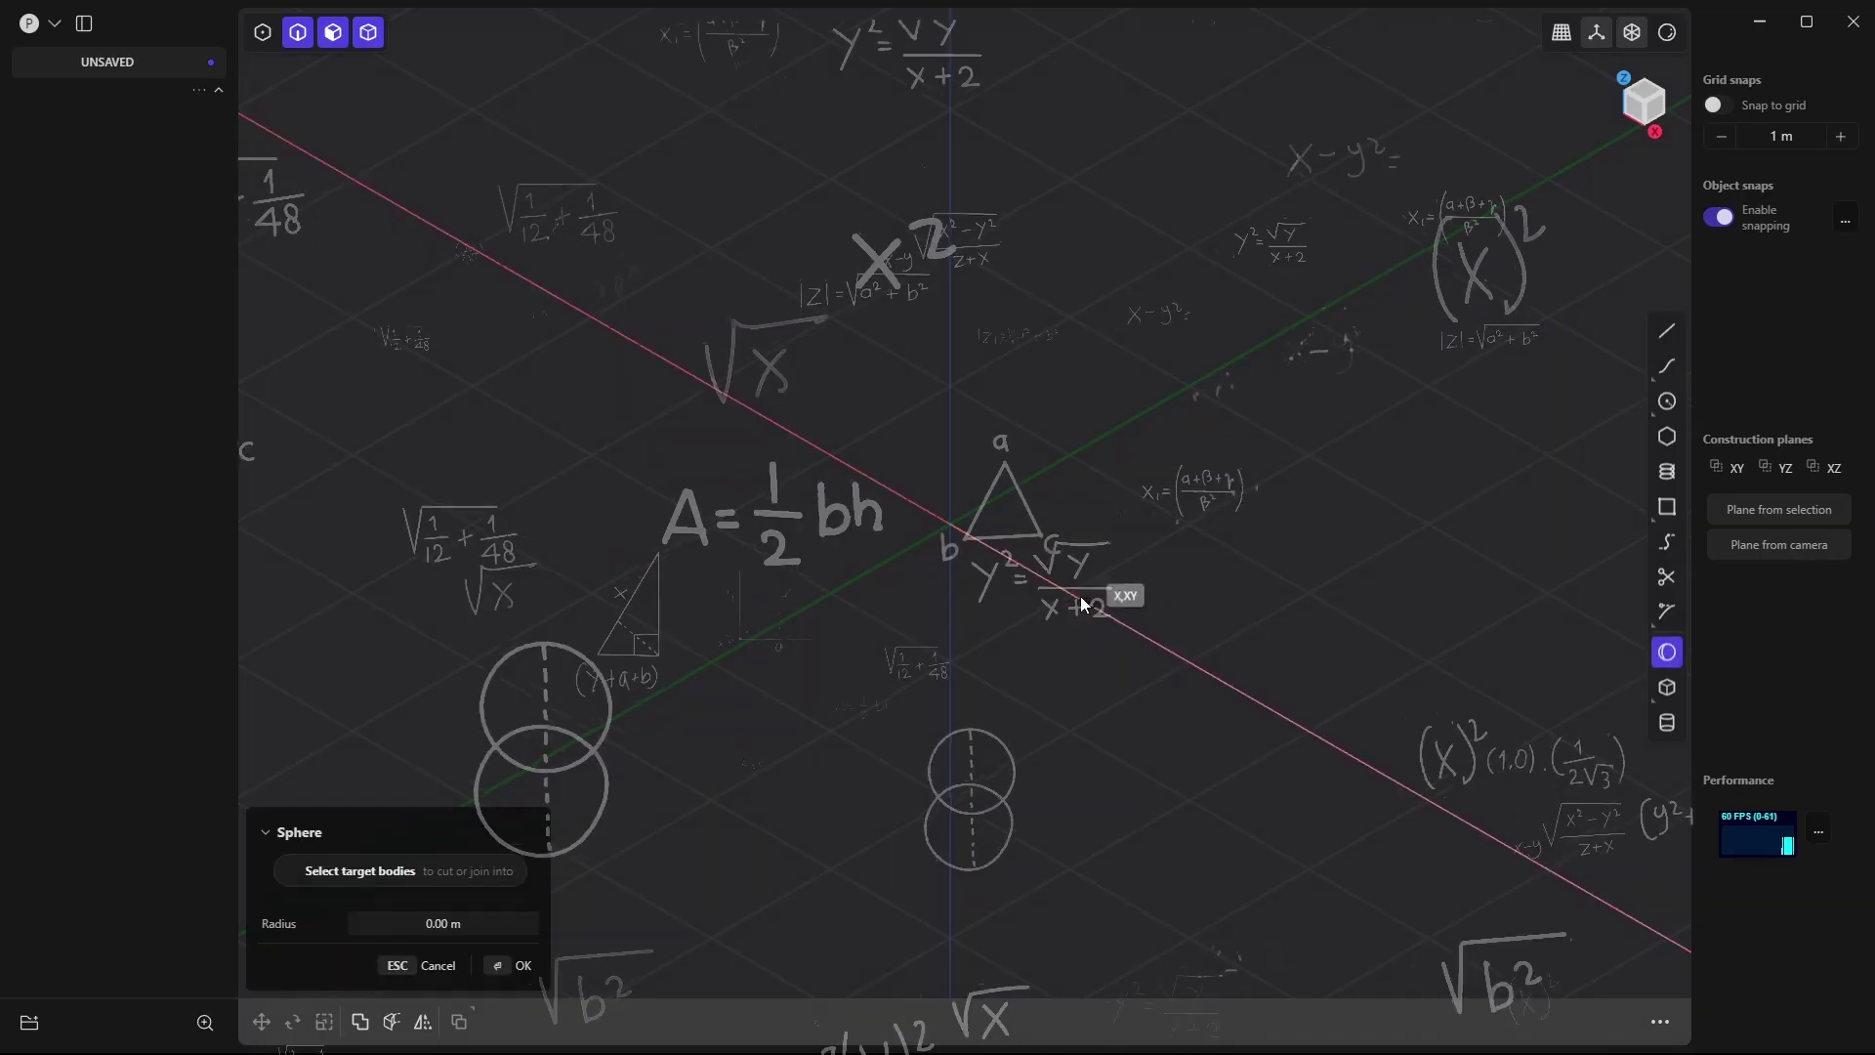
Create a sphere centred at the origin with radius 1.74898 m
left_click(952, 524)
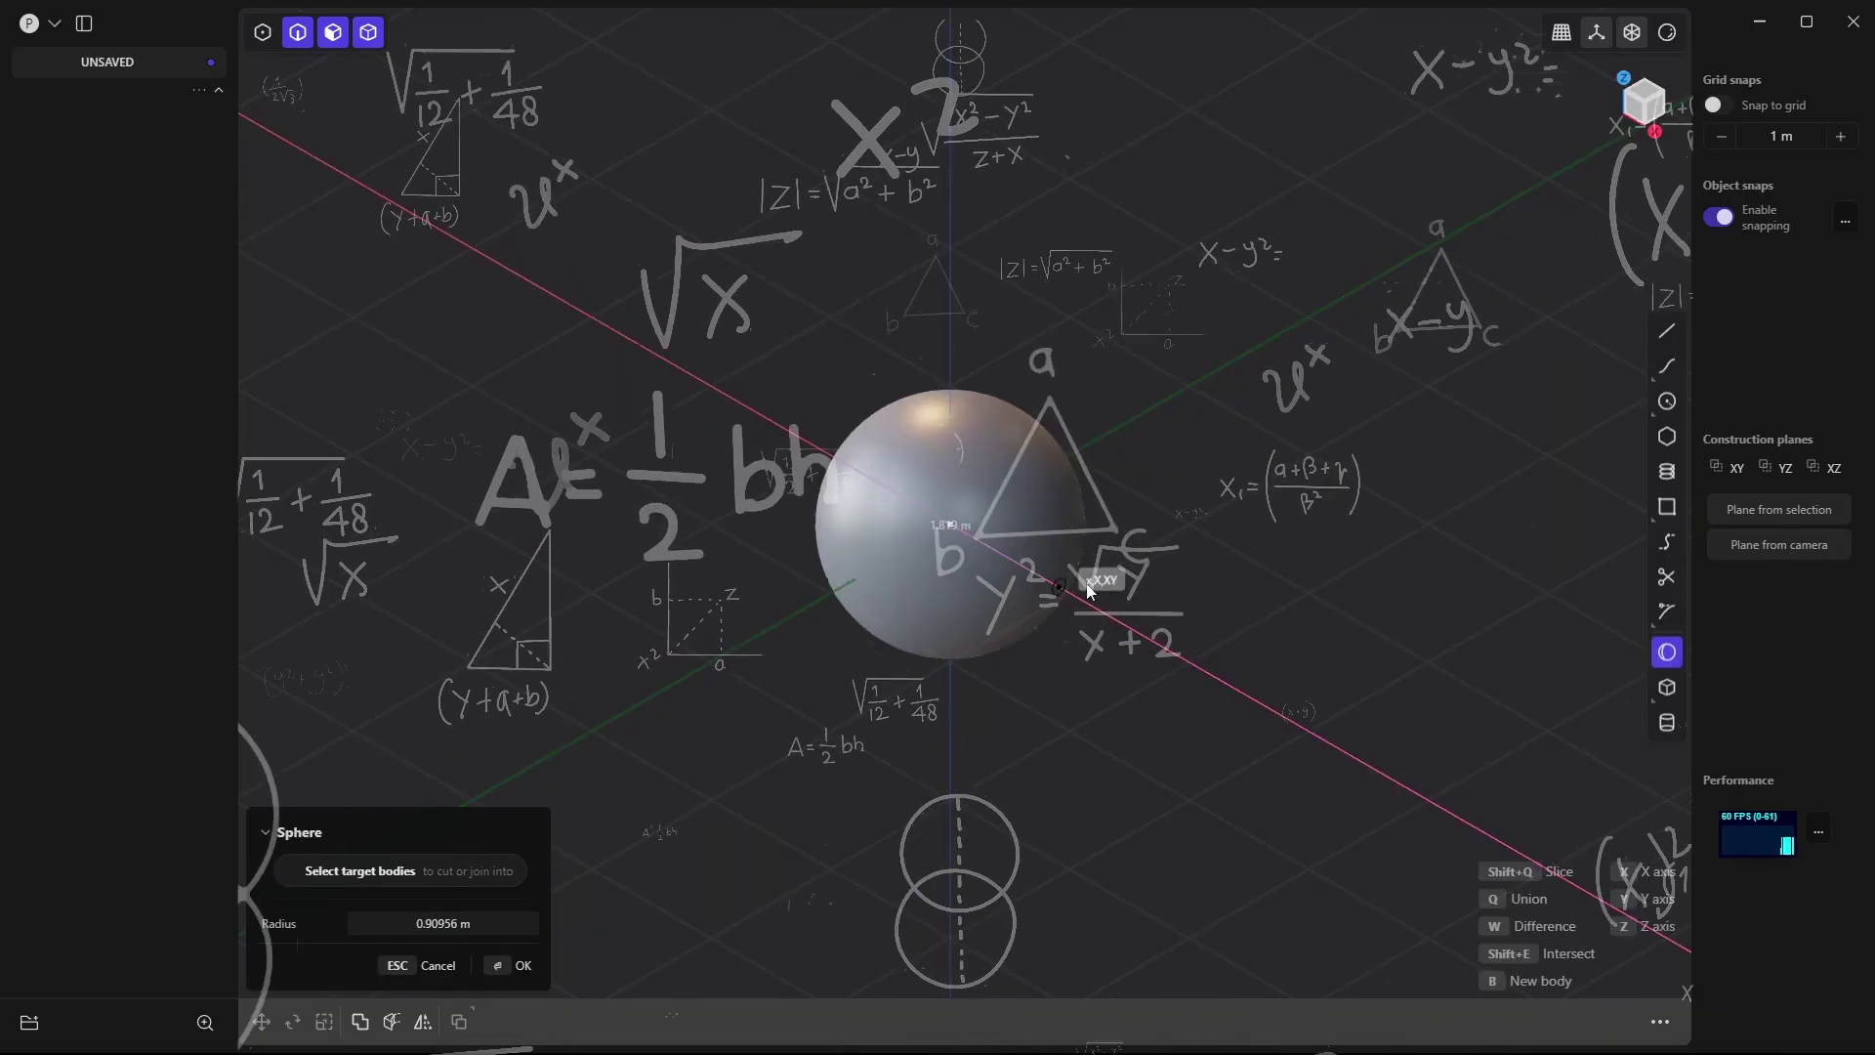
left_click(1162, 637)
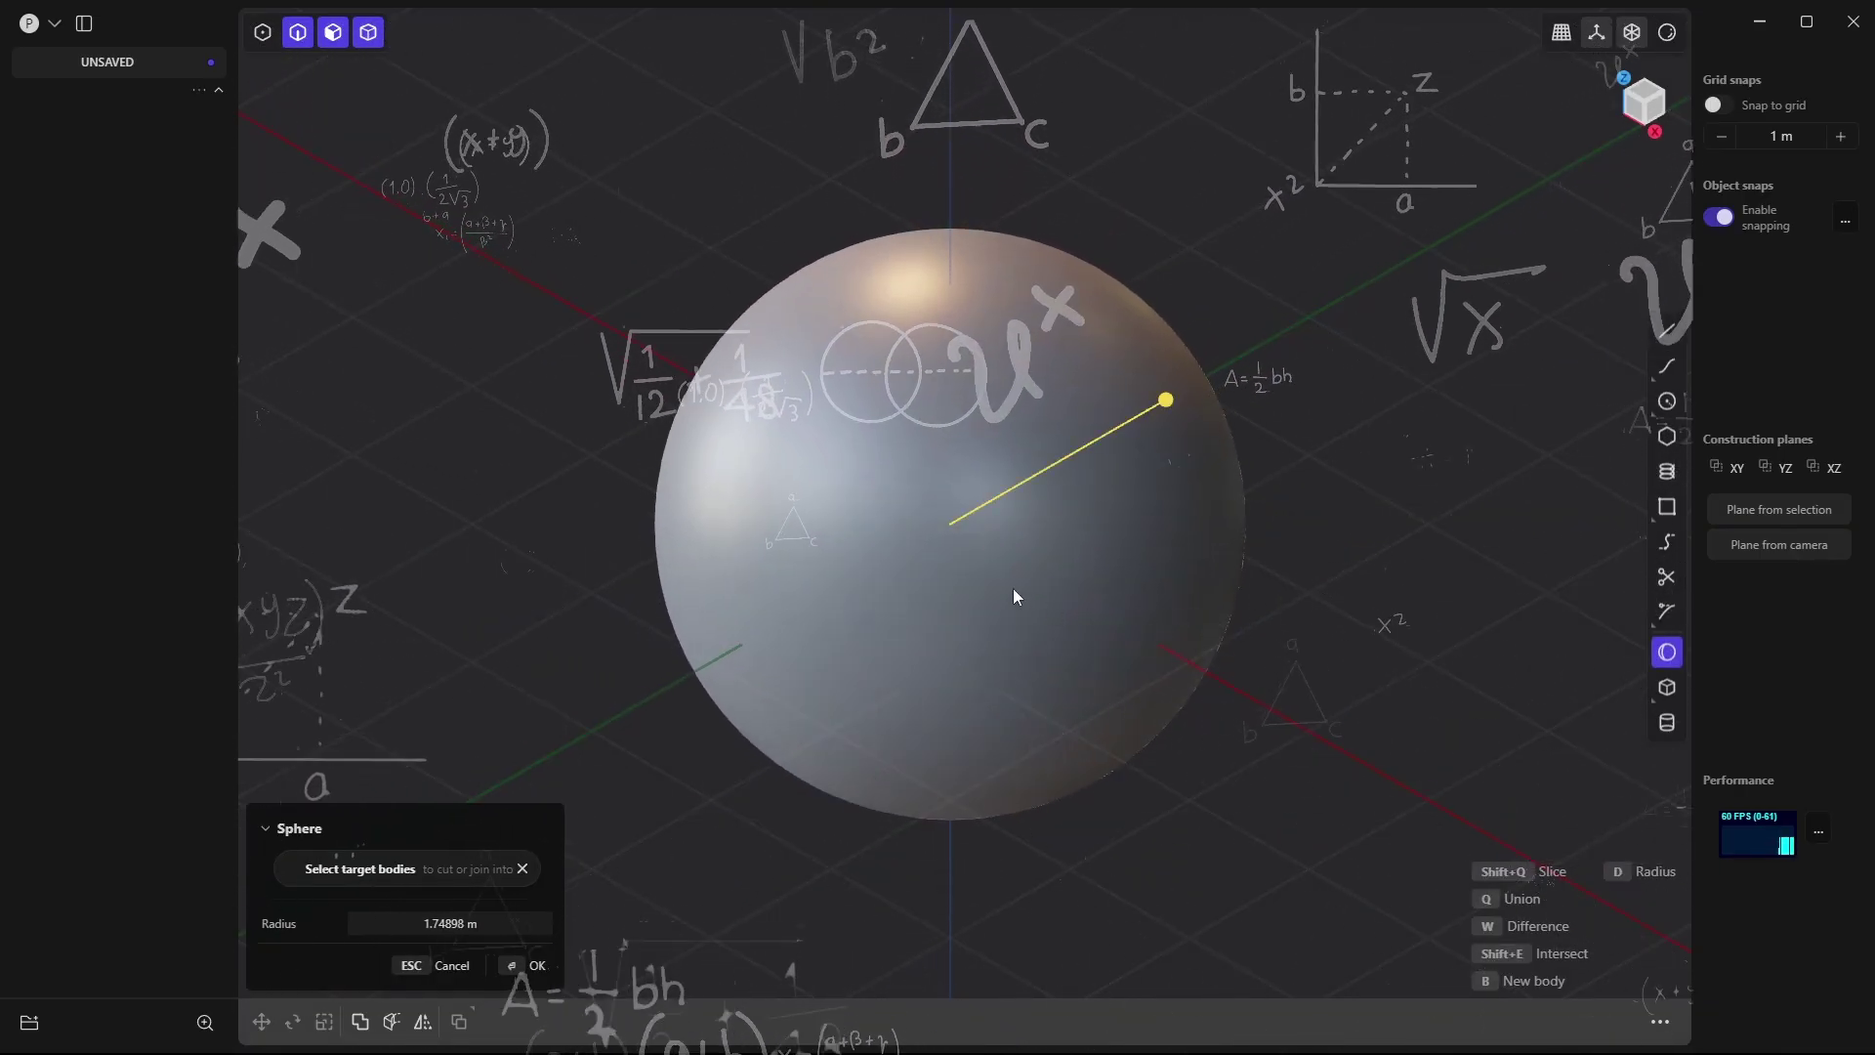
key("Return")
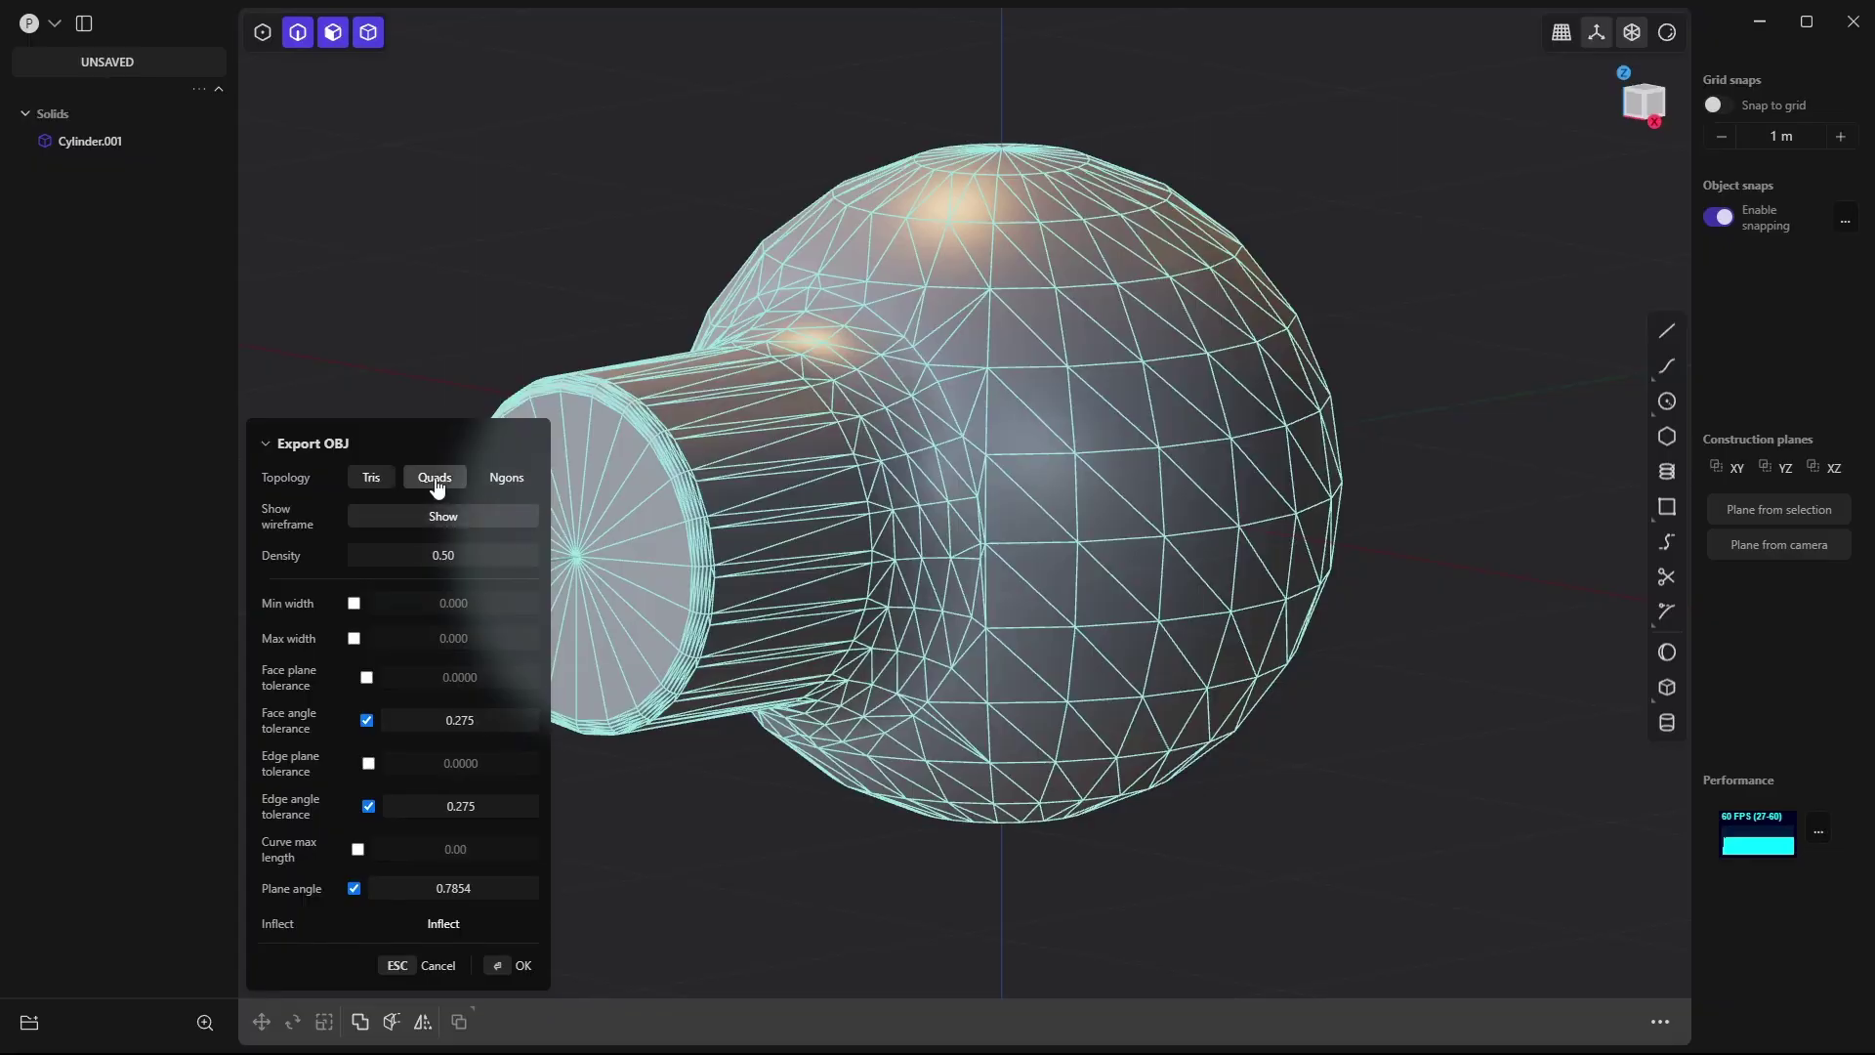
Switch OBJ export topology to Quads and fillet the cylinder's outer end edge
left_click(436, 485)
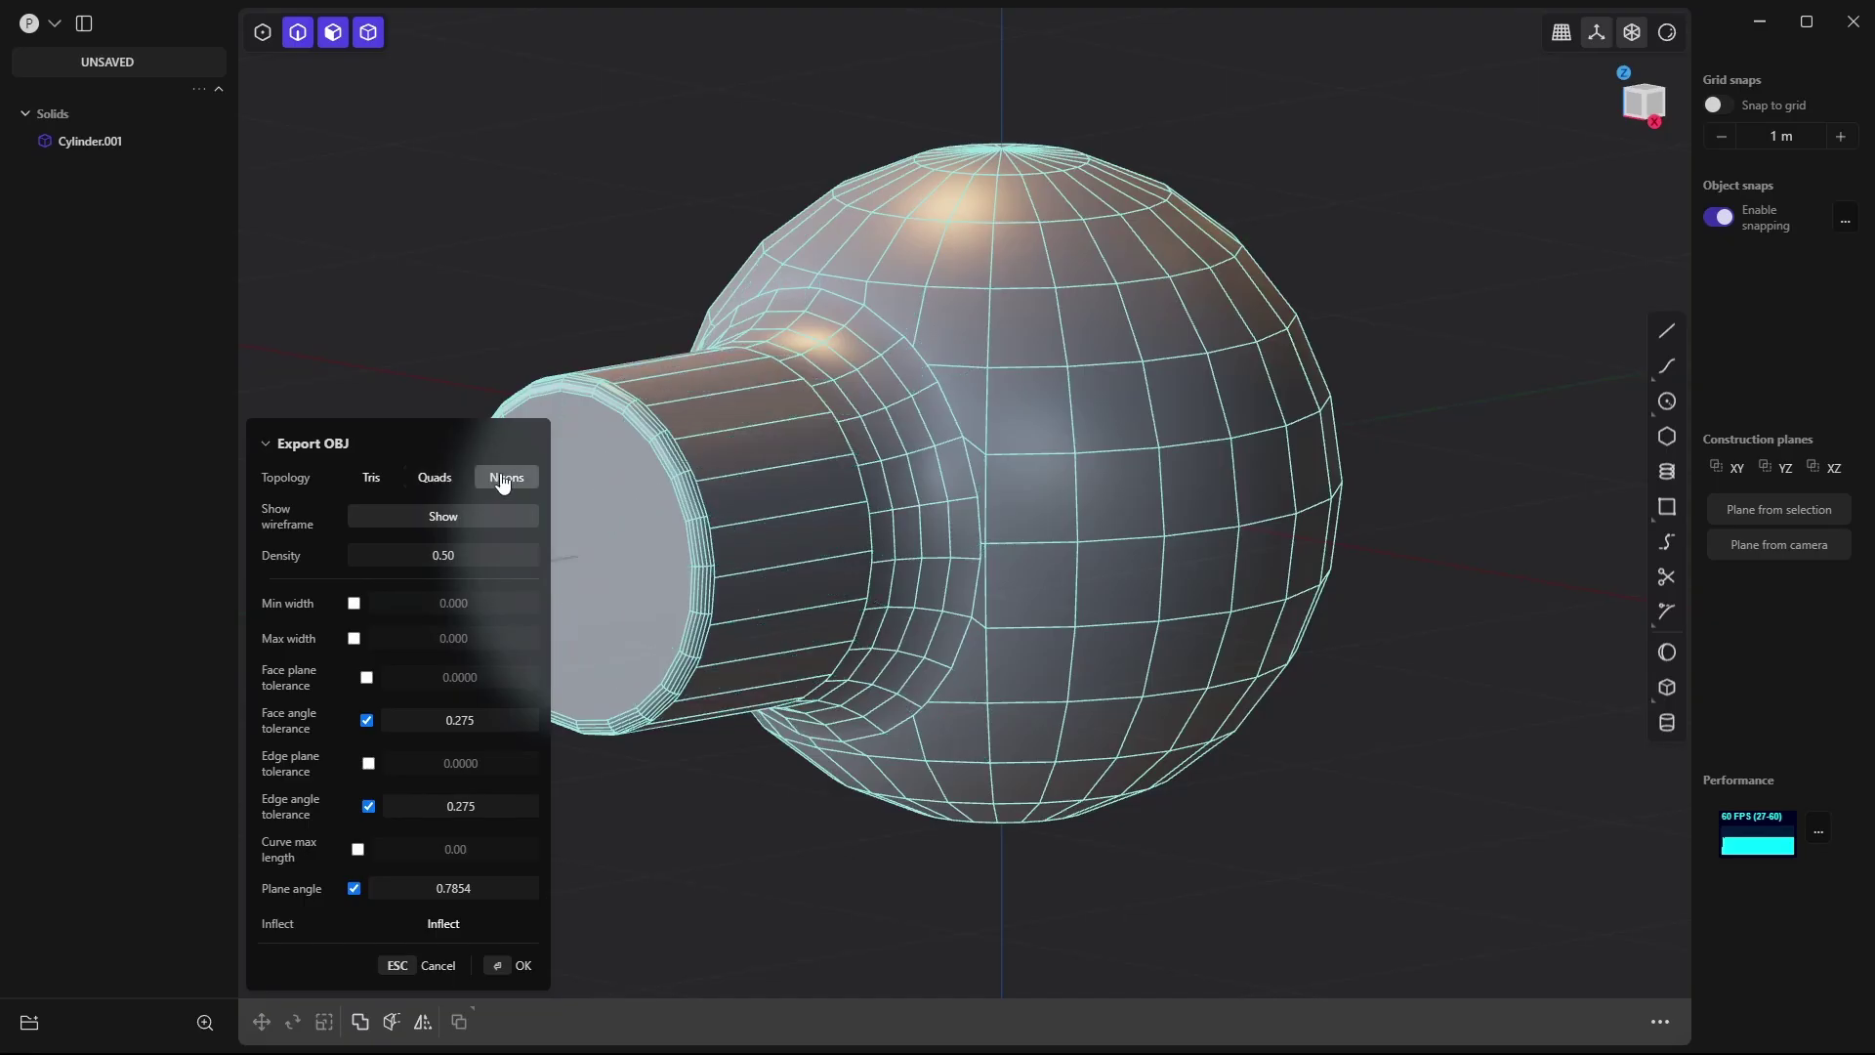
middle_click_drag(904, 508, 964, 507)
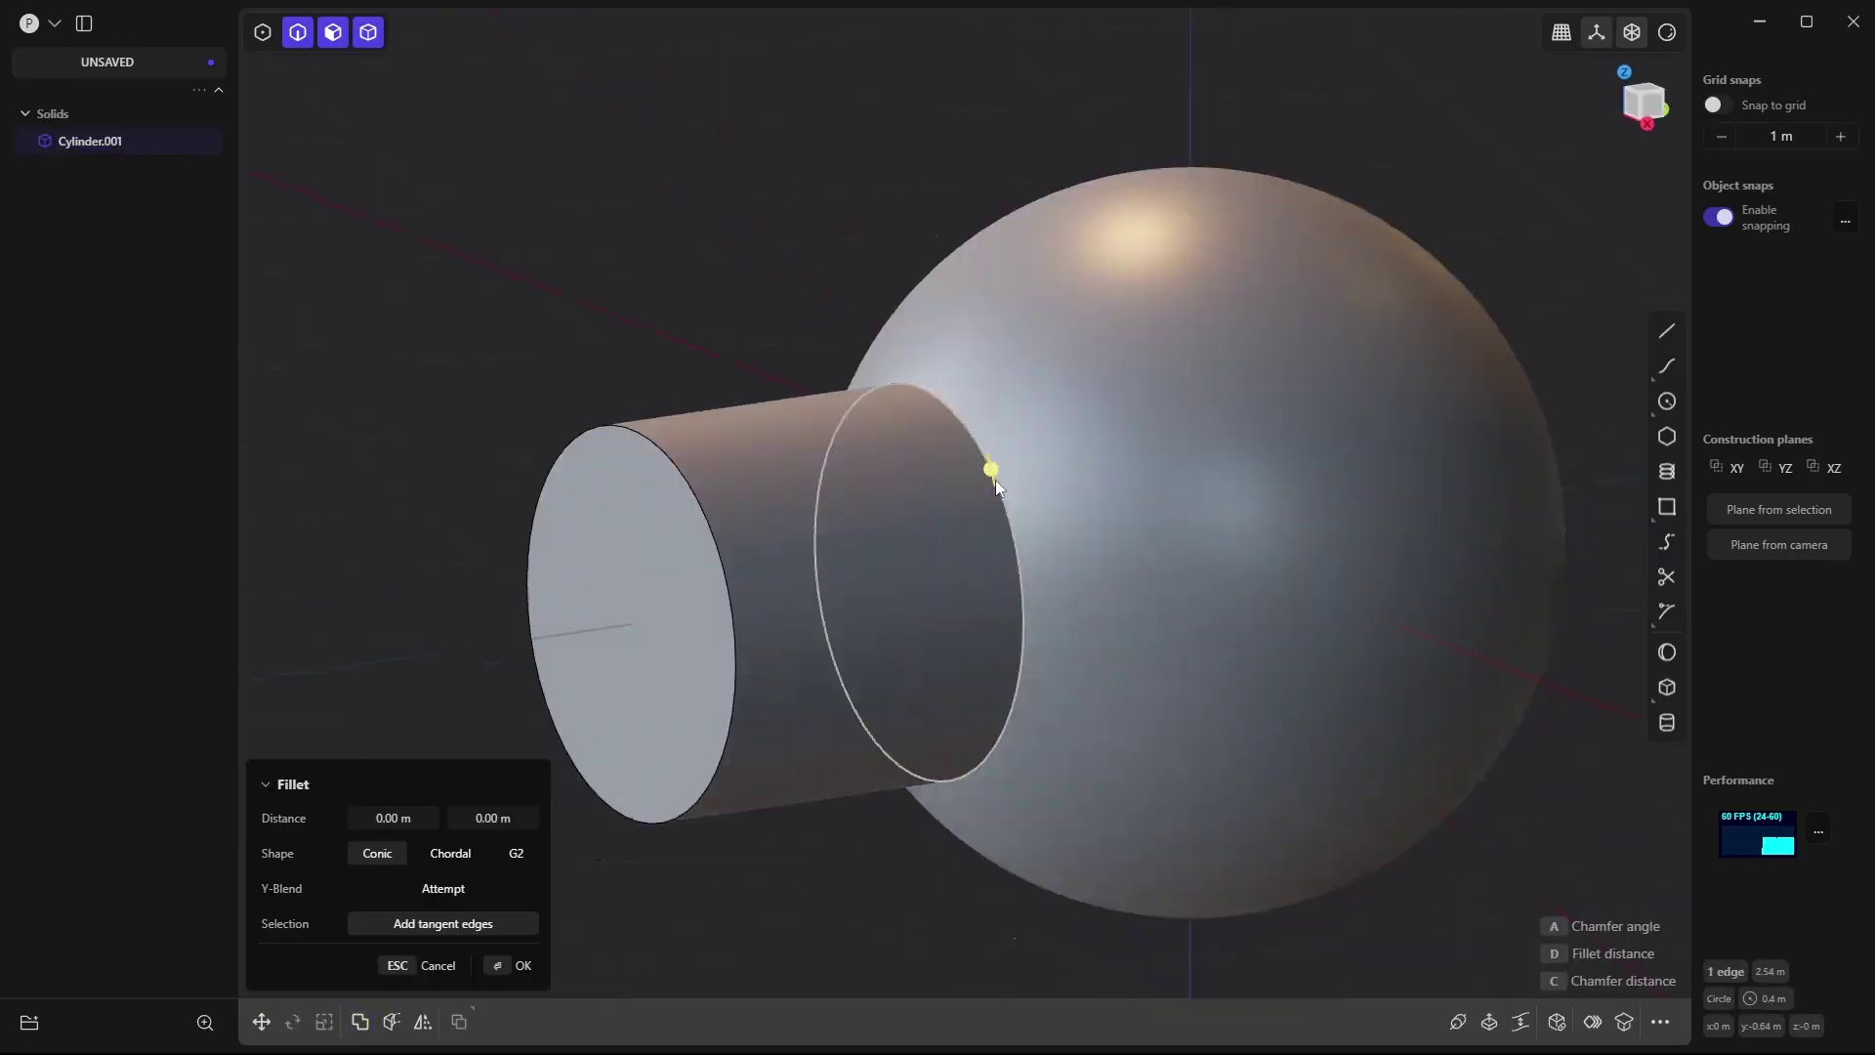
left_click_drag(992, 476, 1005, 410)
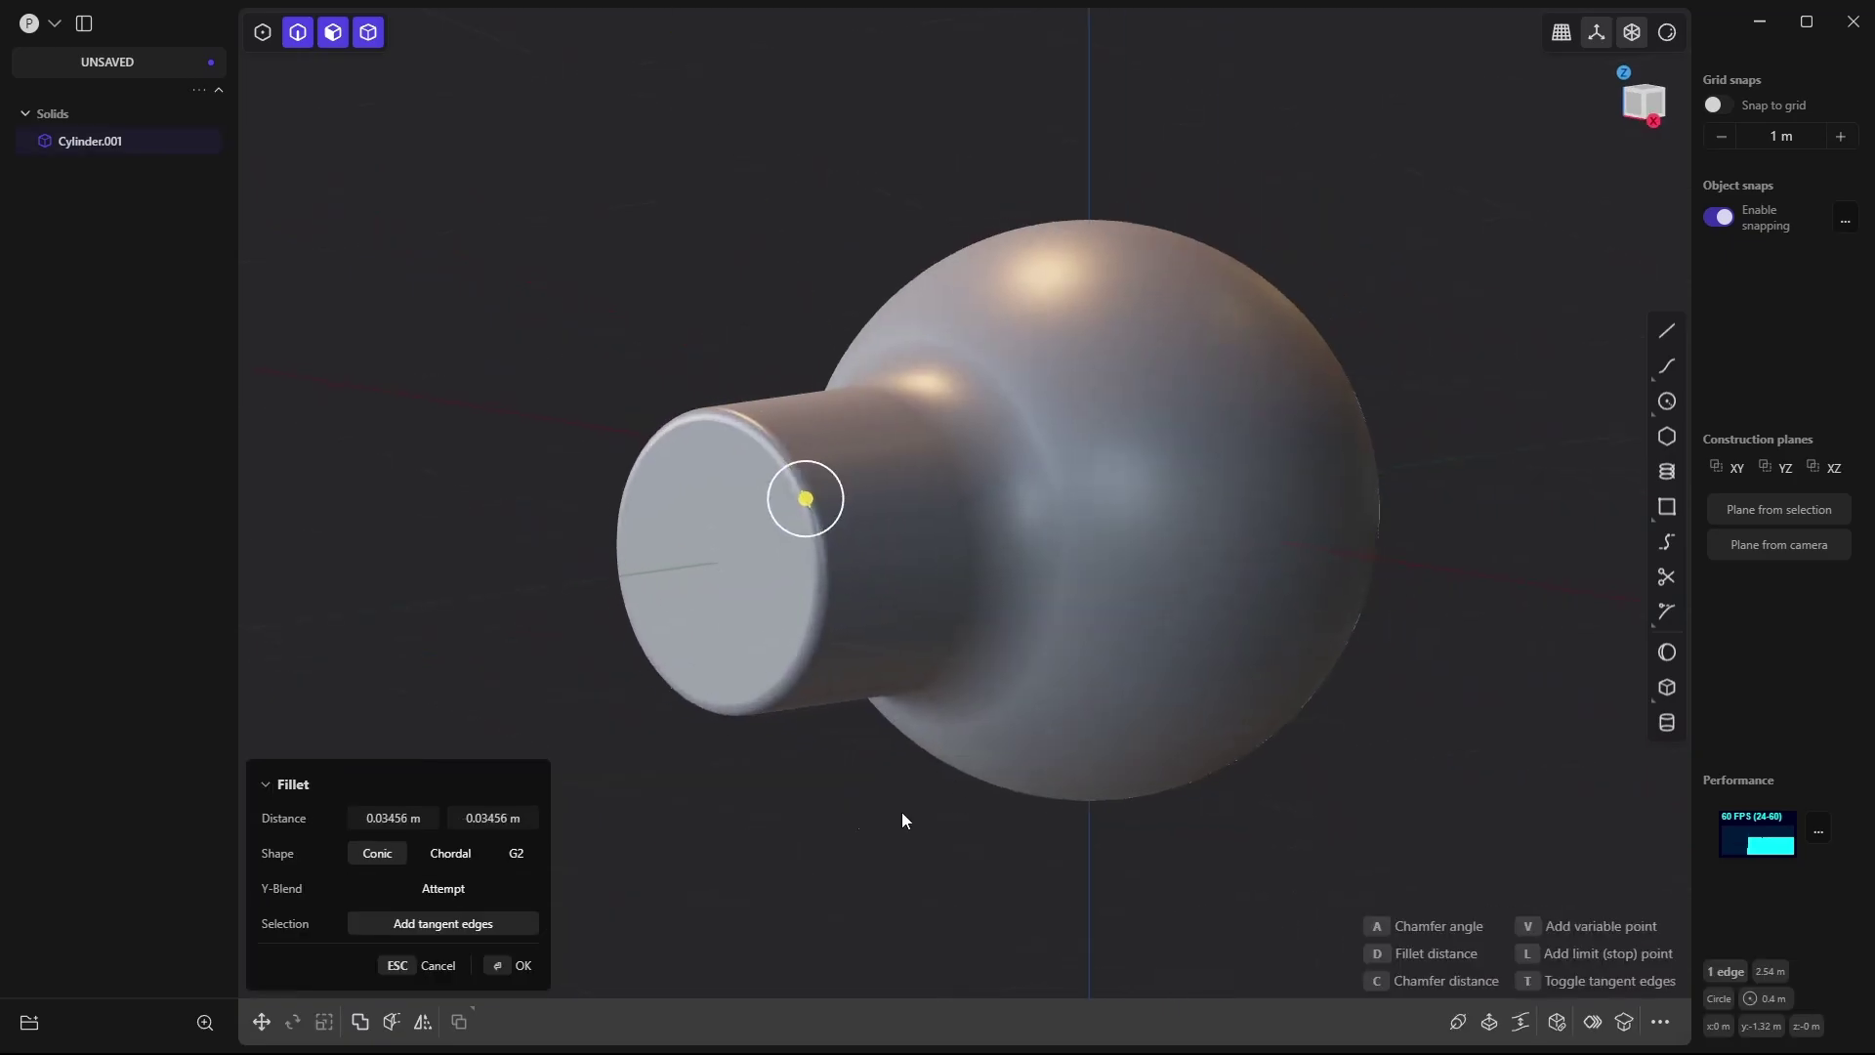
key("Return")
In Blender, add a Boolean modifier to the sphere with Cylinder as the object
middle_click_drag(900, 818, 734, 701)
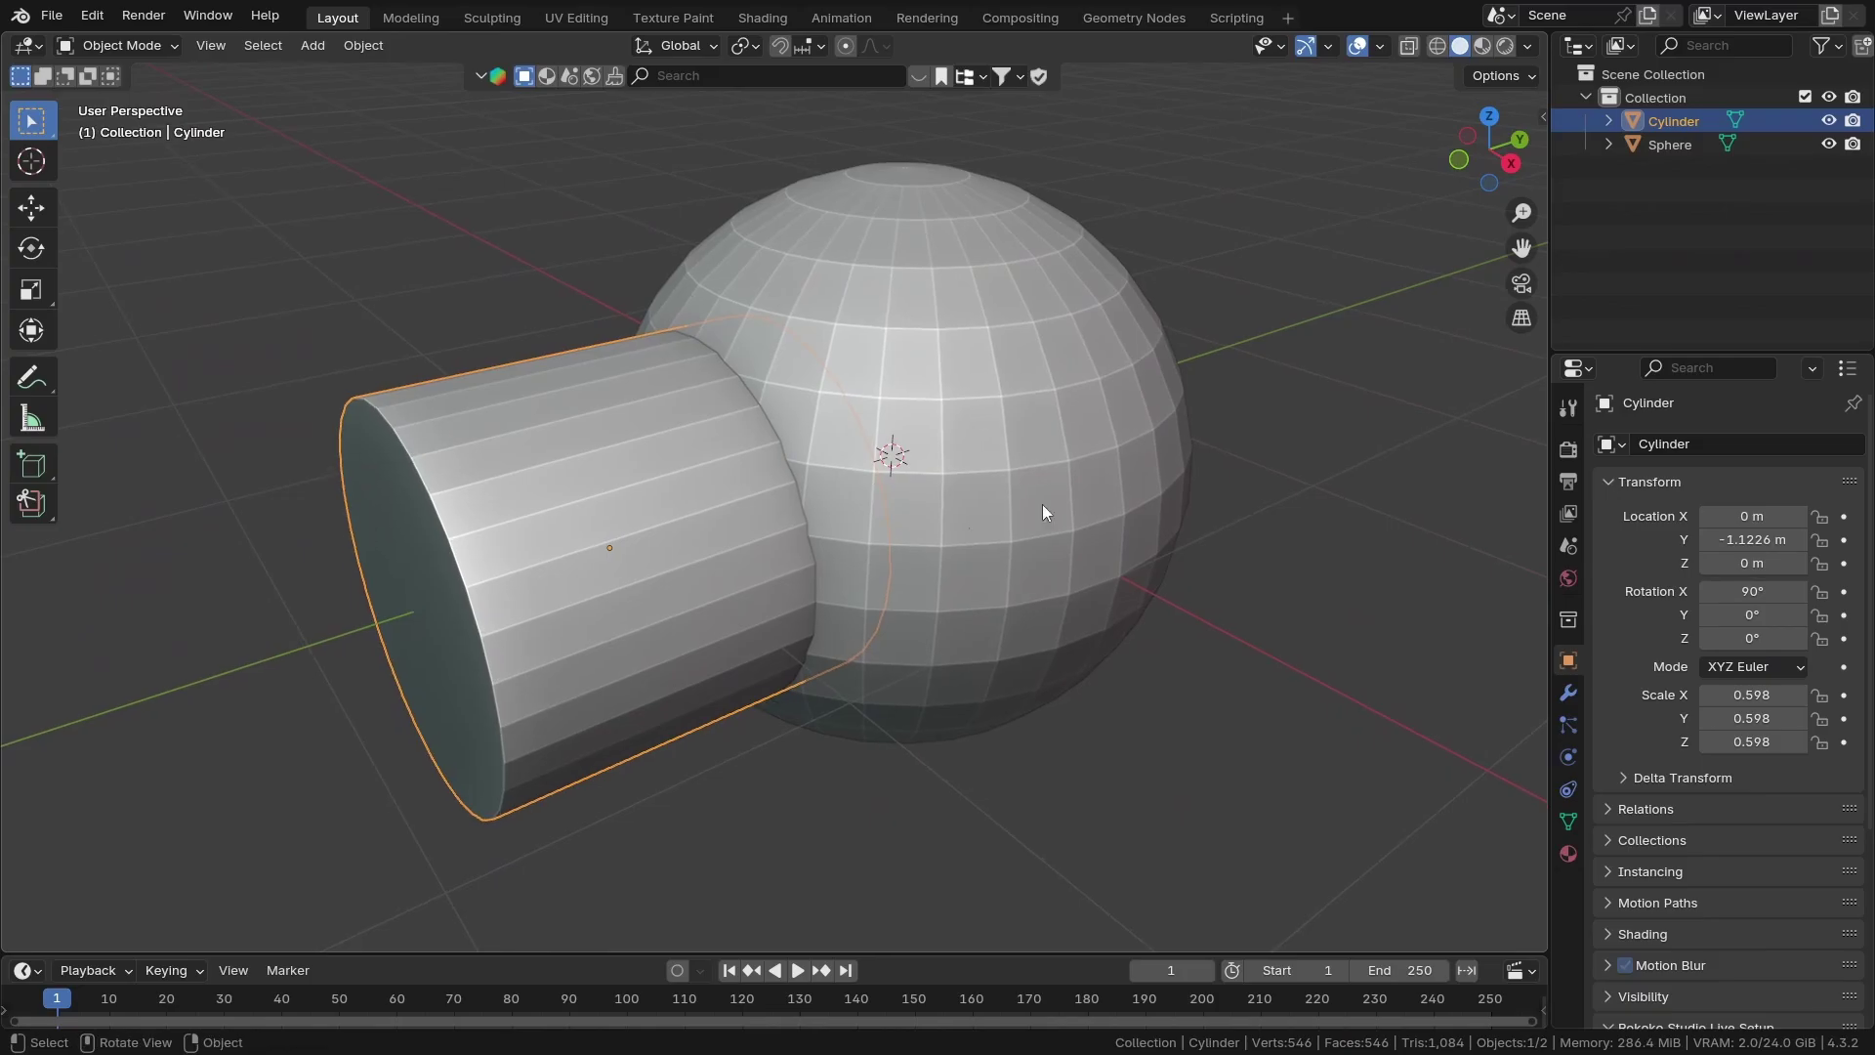
left_click(996, 485, "shift")
key("ctrl+KP_Subtract")
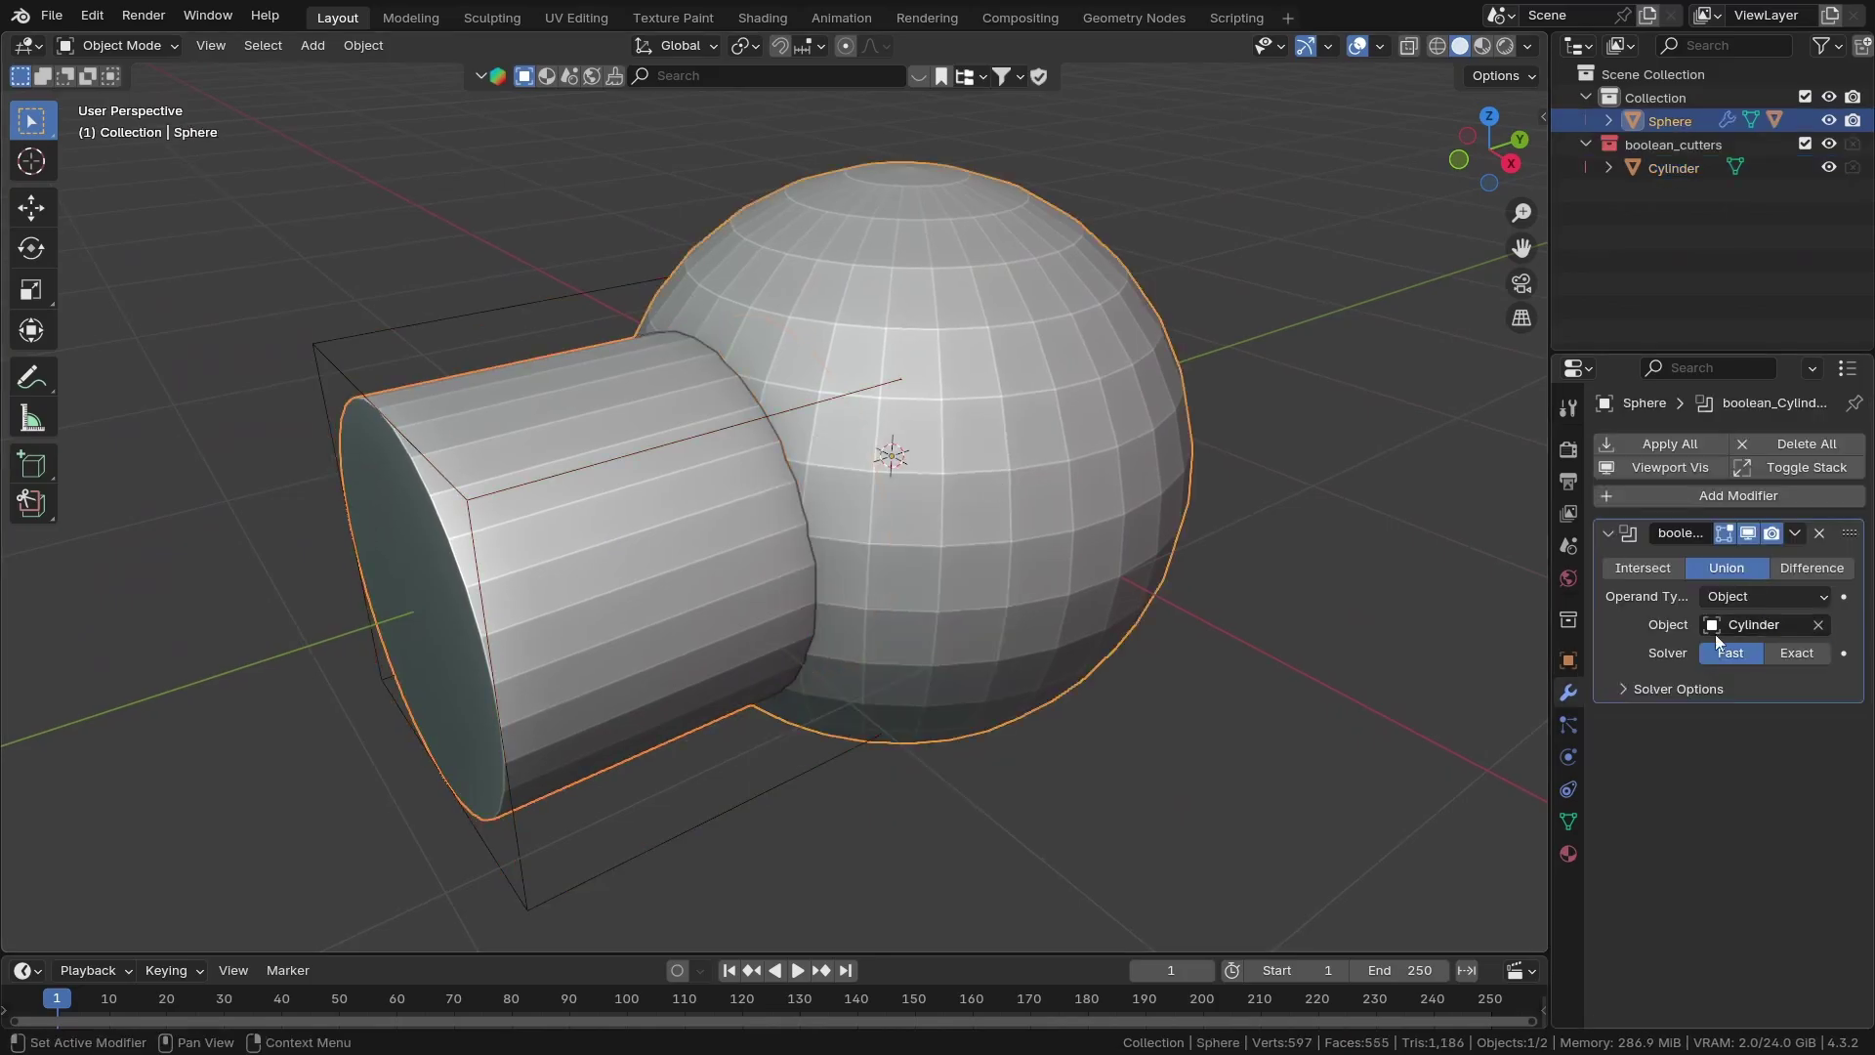
Set the Boolean to Union and view the sphere from the front
left_click(727, 807)
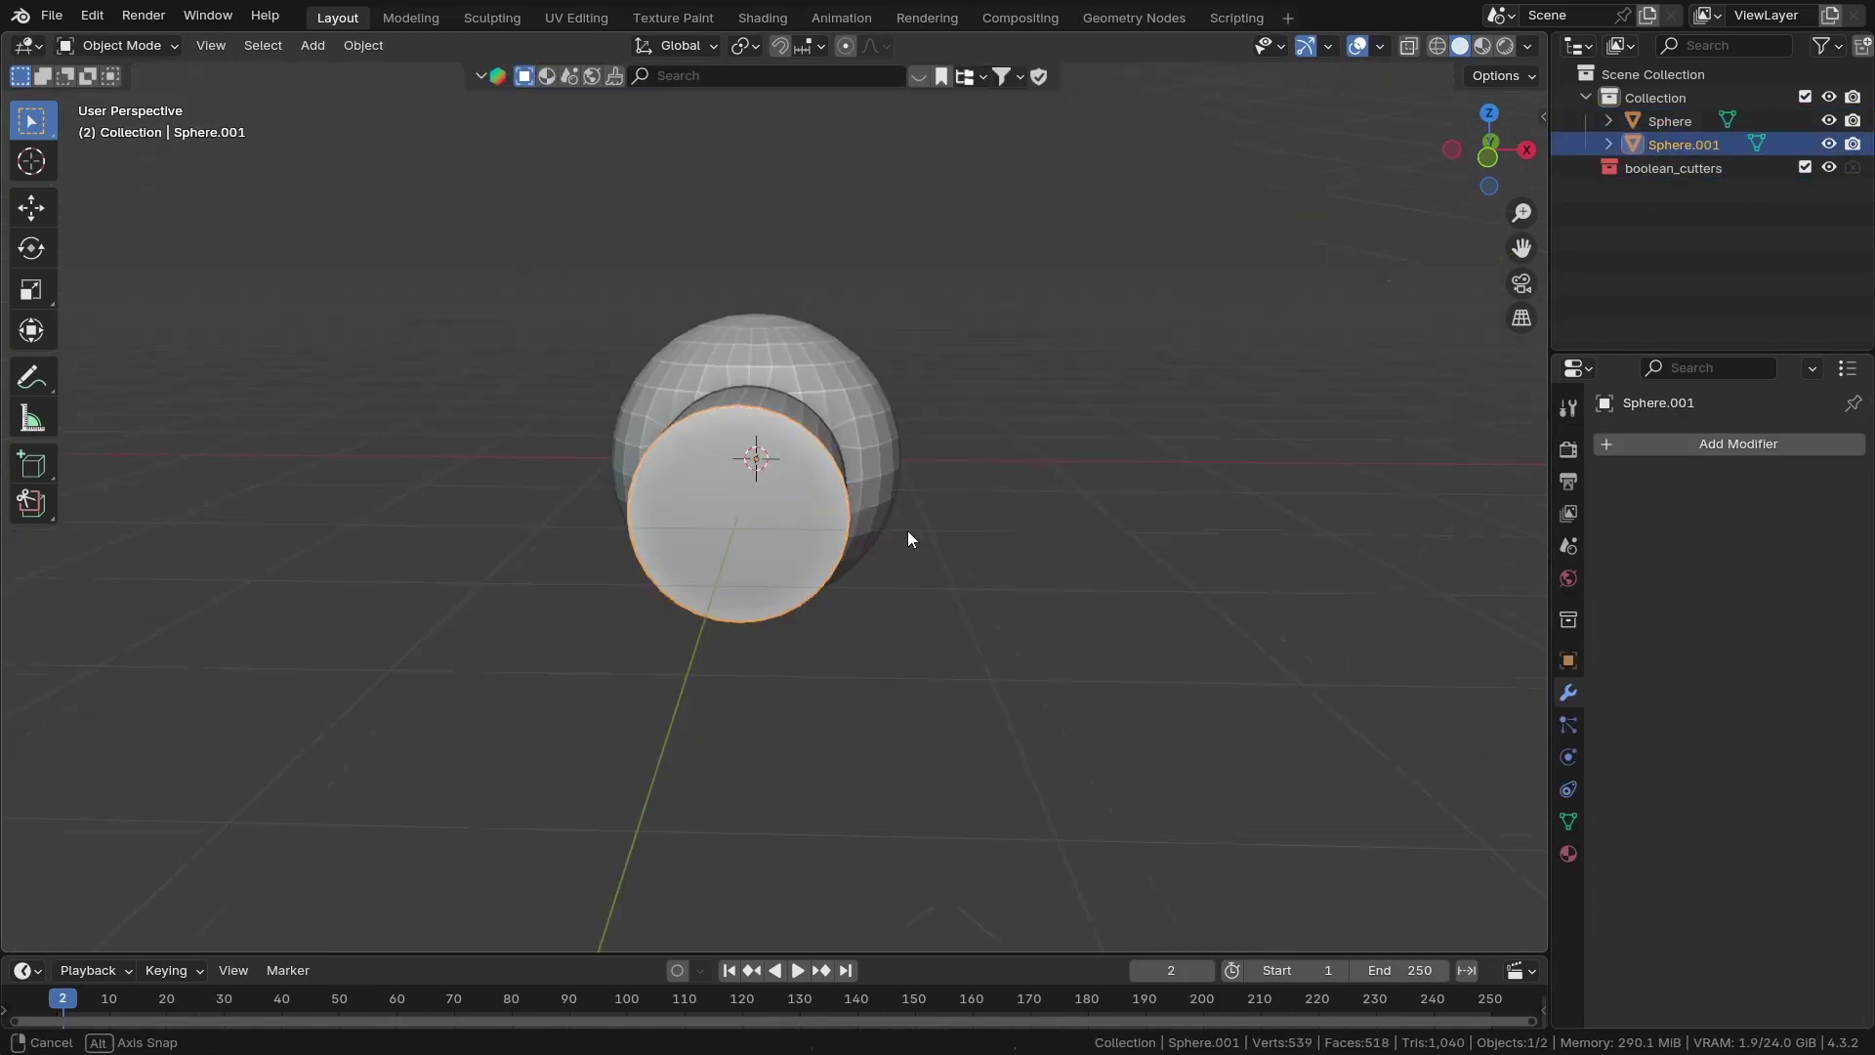
middle_click_drag(908, 531, 859, 548)
key("KP_1")
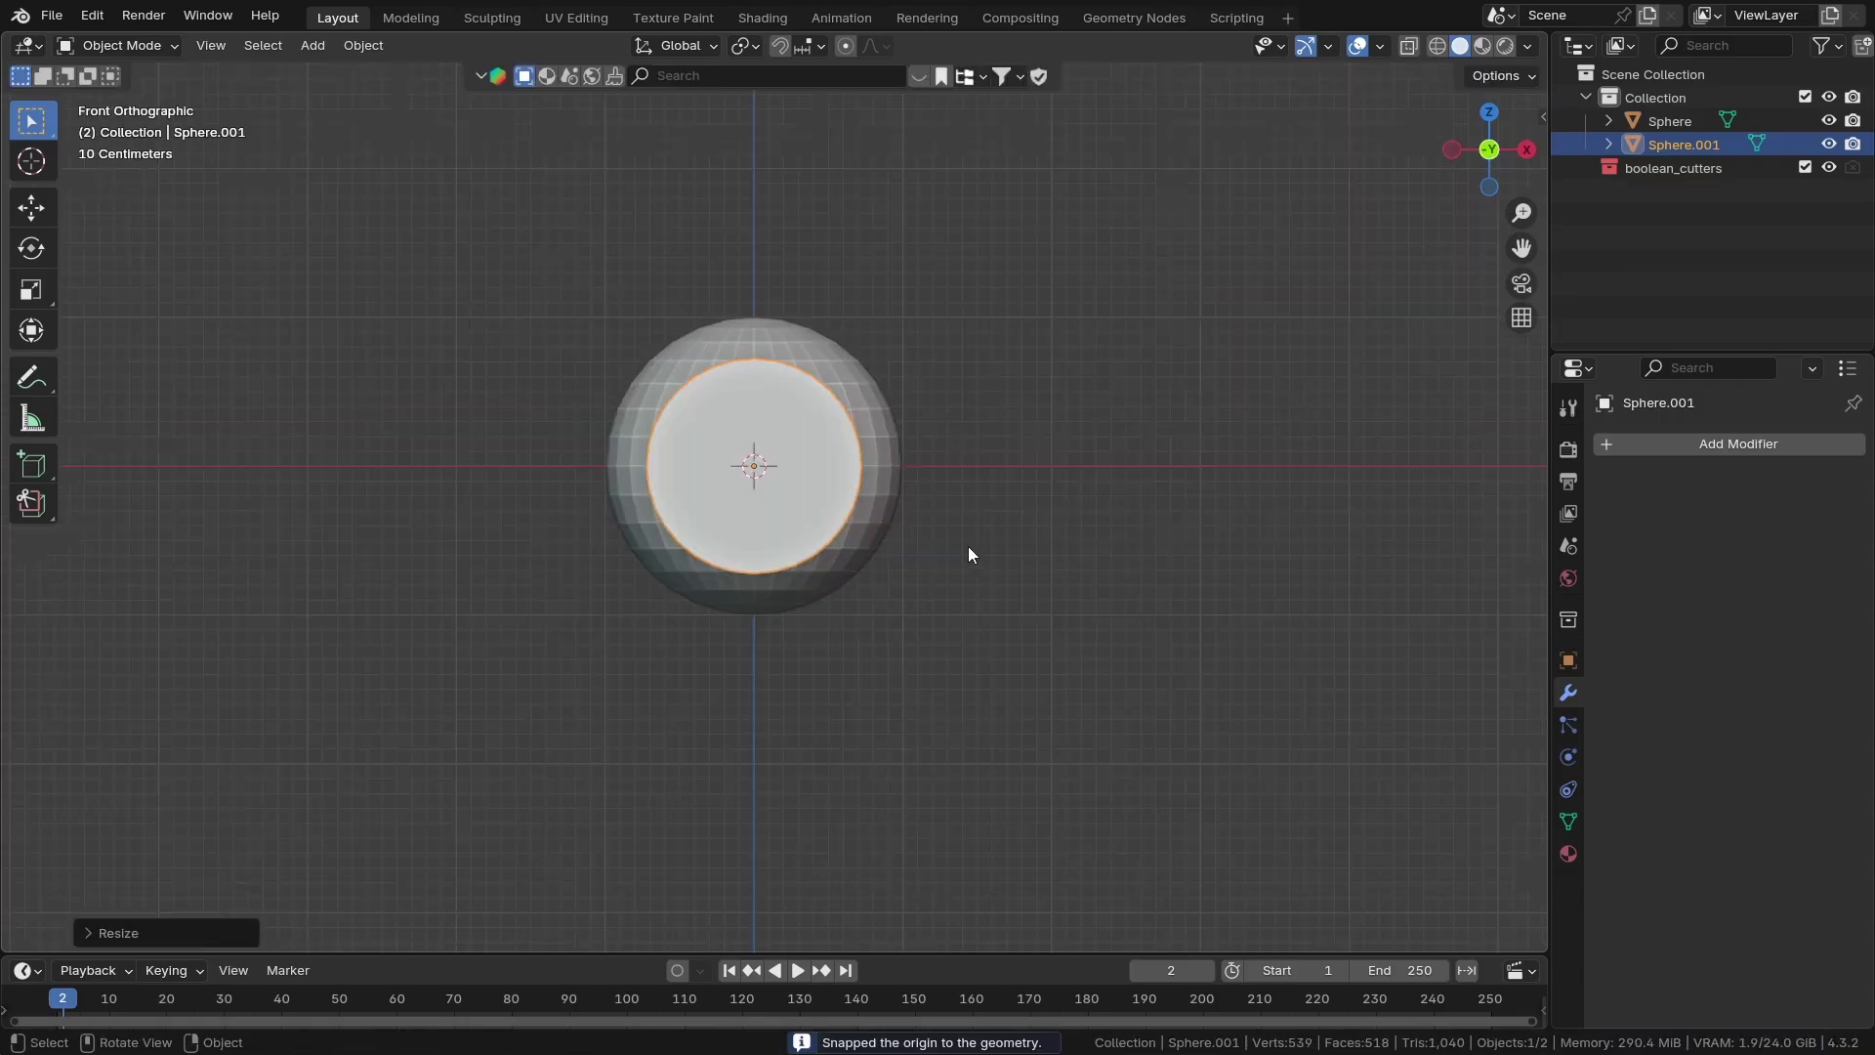
Knife the cylinder's outline into the sphere mesh and bevel the seam with 3 segments
key("Tab")
key("F3")
type("kni")
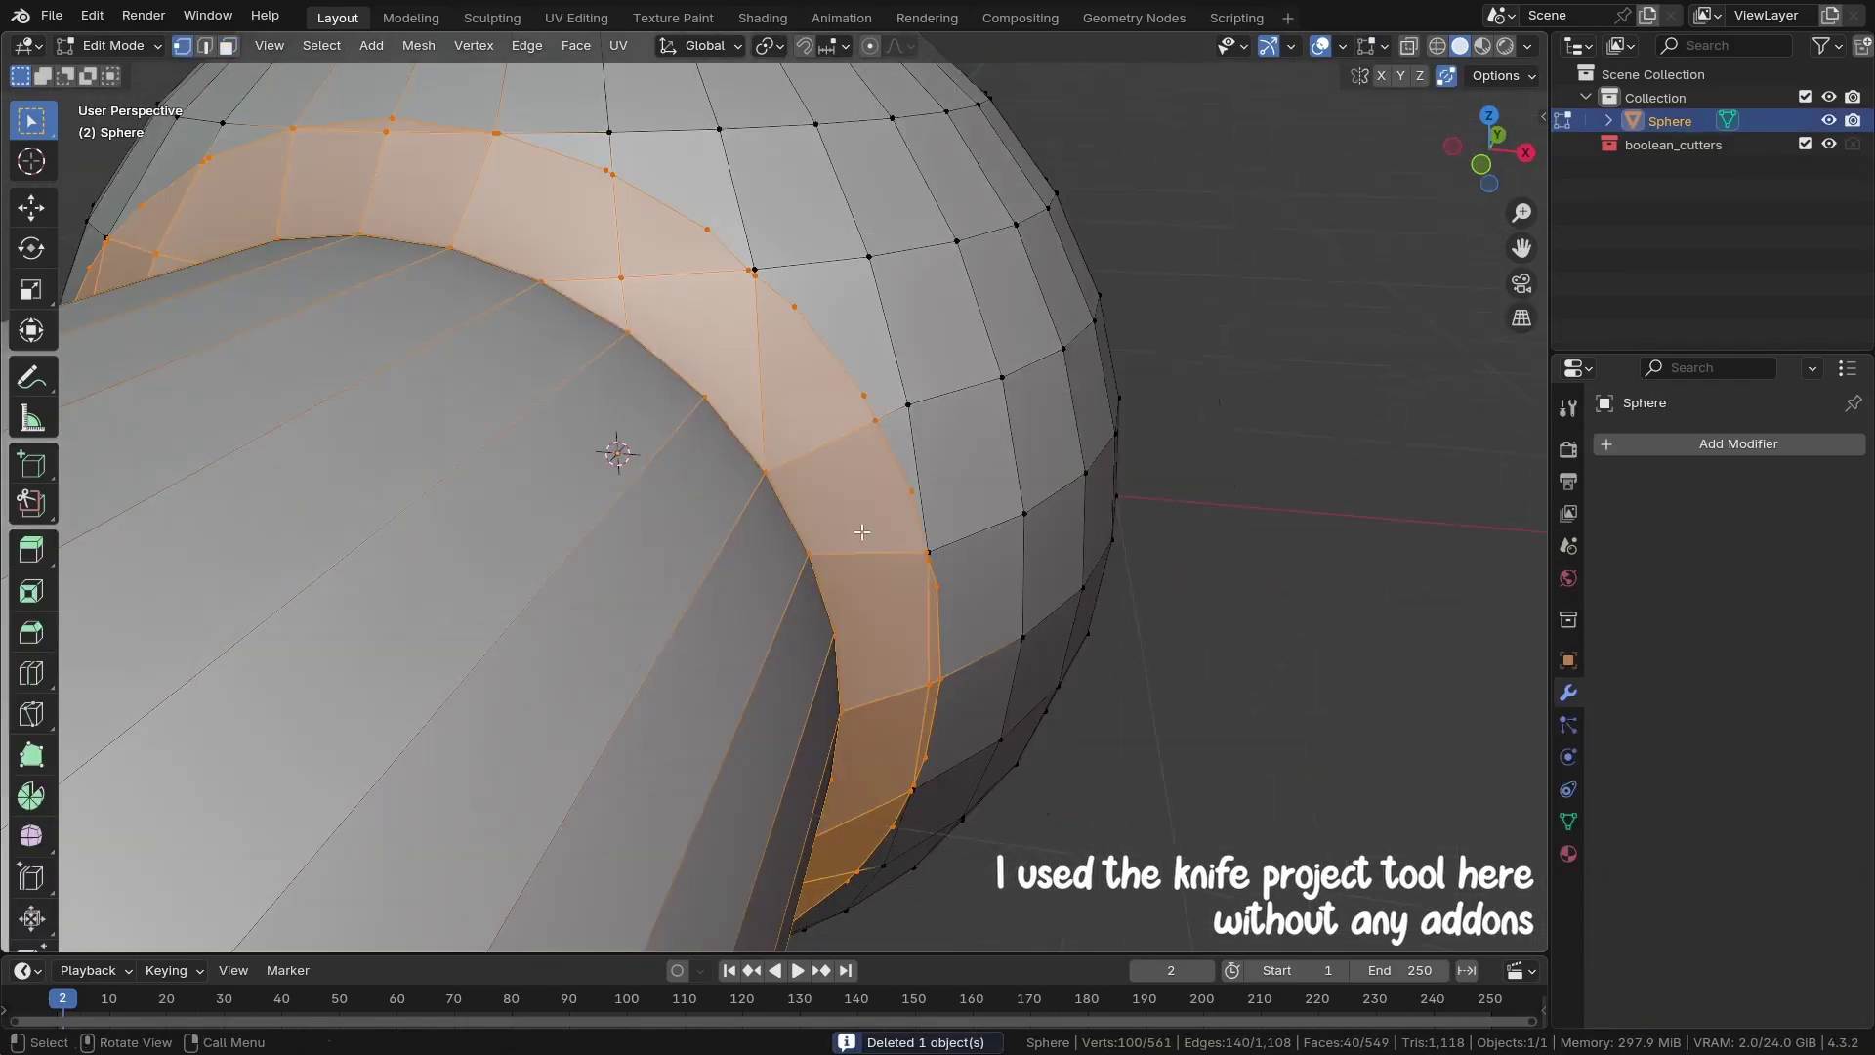
middle_click_drag(620, 448, 712, 495)
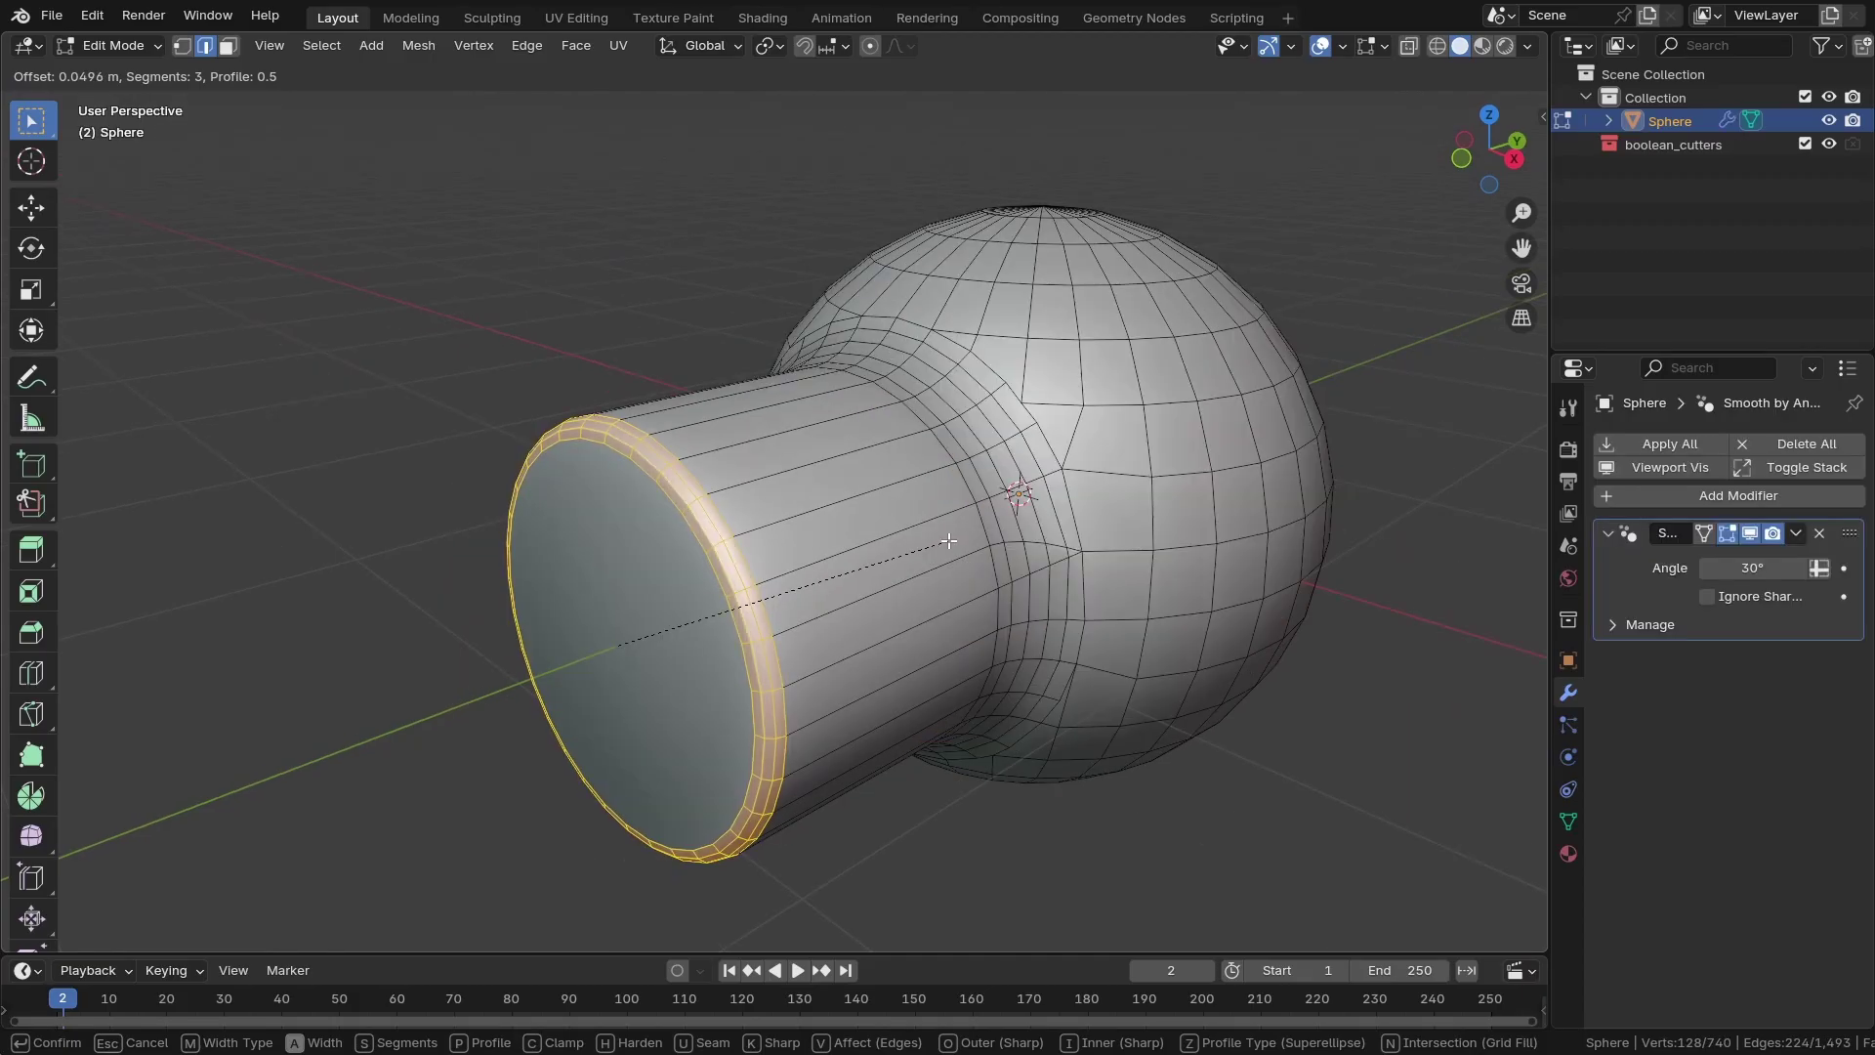
key("Tab")
mouse_move(940, 539)
middle_mouse_down()
mouse_move(928, 635)
mouse_move(934, 514)
mouse_move(828, 530)
middle_mouse_up()
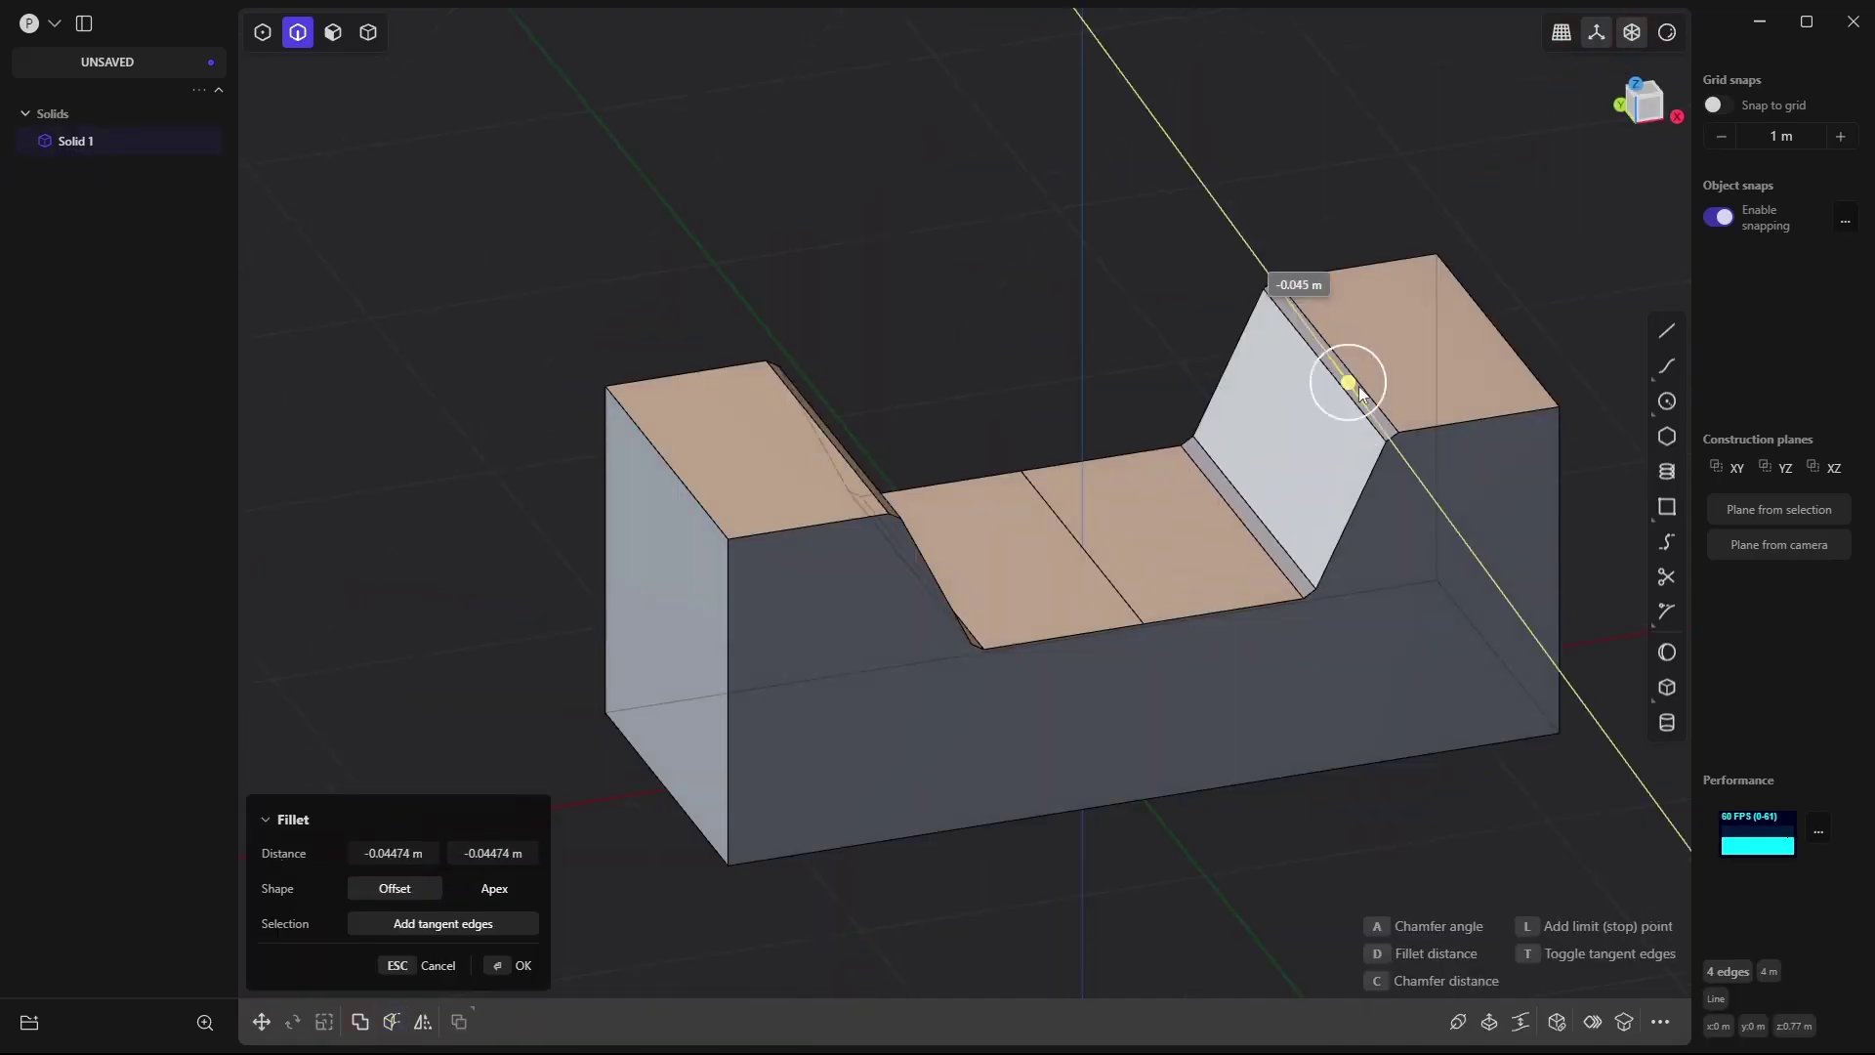
Fillet the trench edges, offset its sloped face, then start moving the right slope face along X
left_click_drag(1347, 385, 1314, 343)
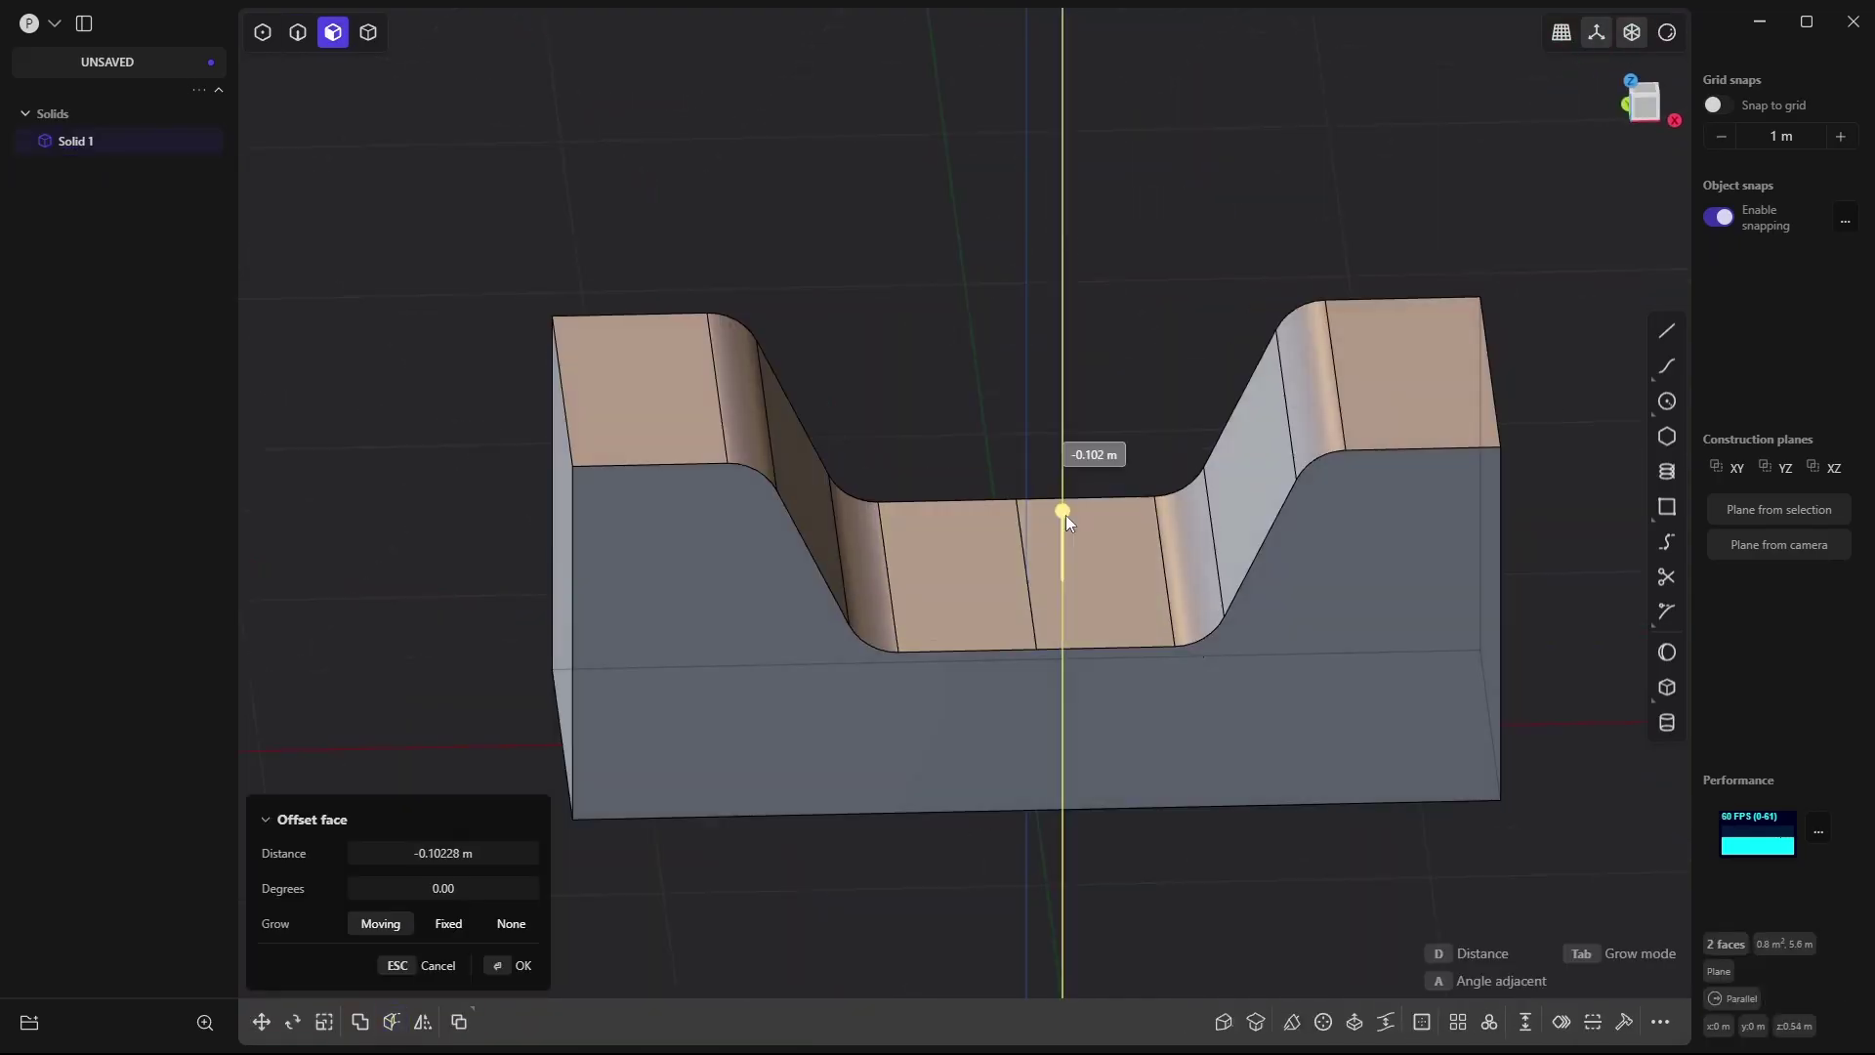
left_click_drag(1064, 514, 1188, 496)
left_click(1233, 441)
key("g")
key("x")
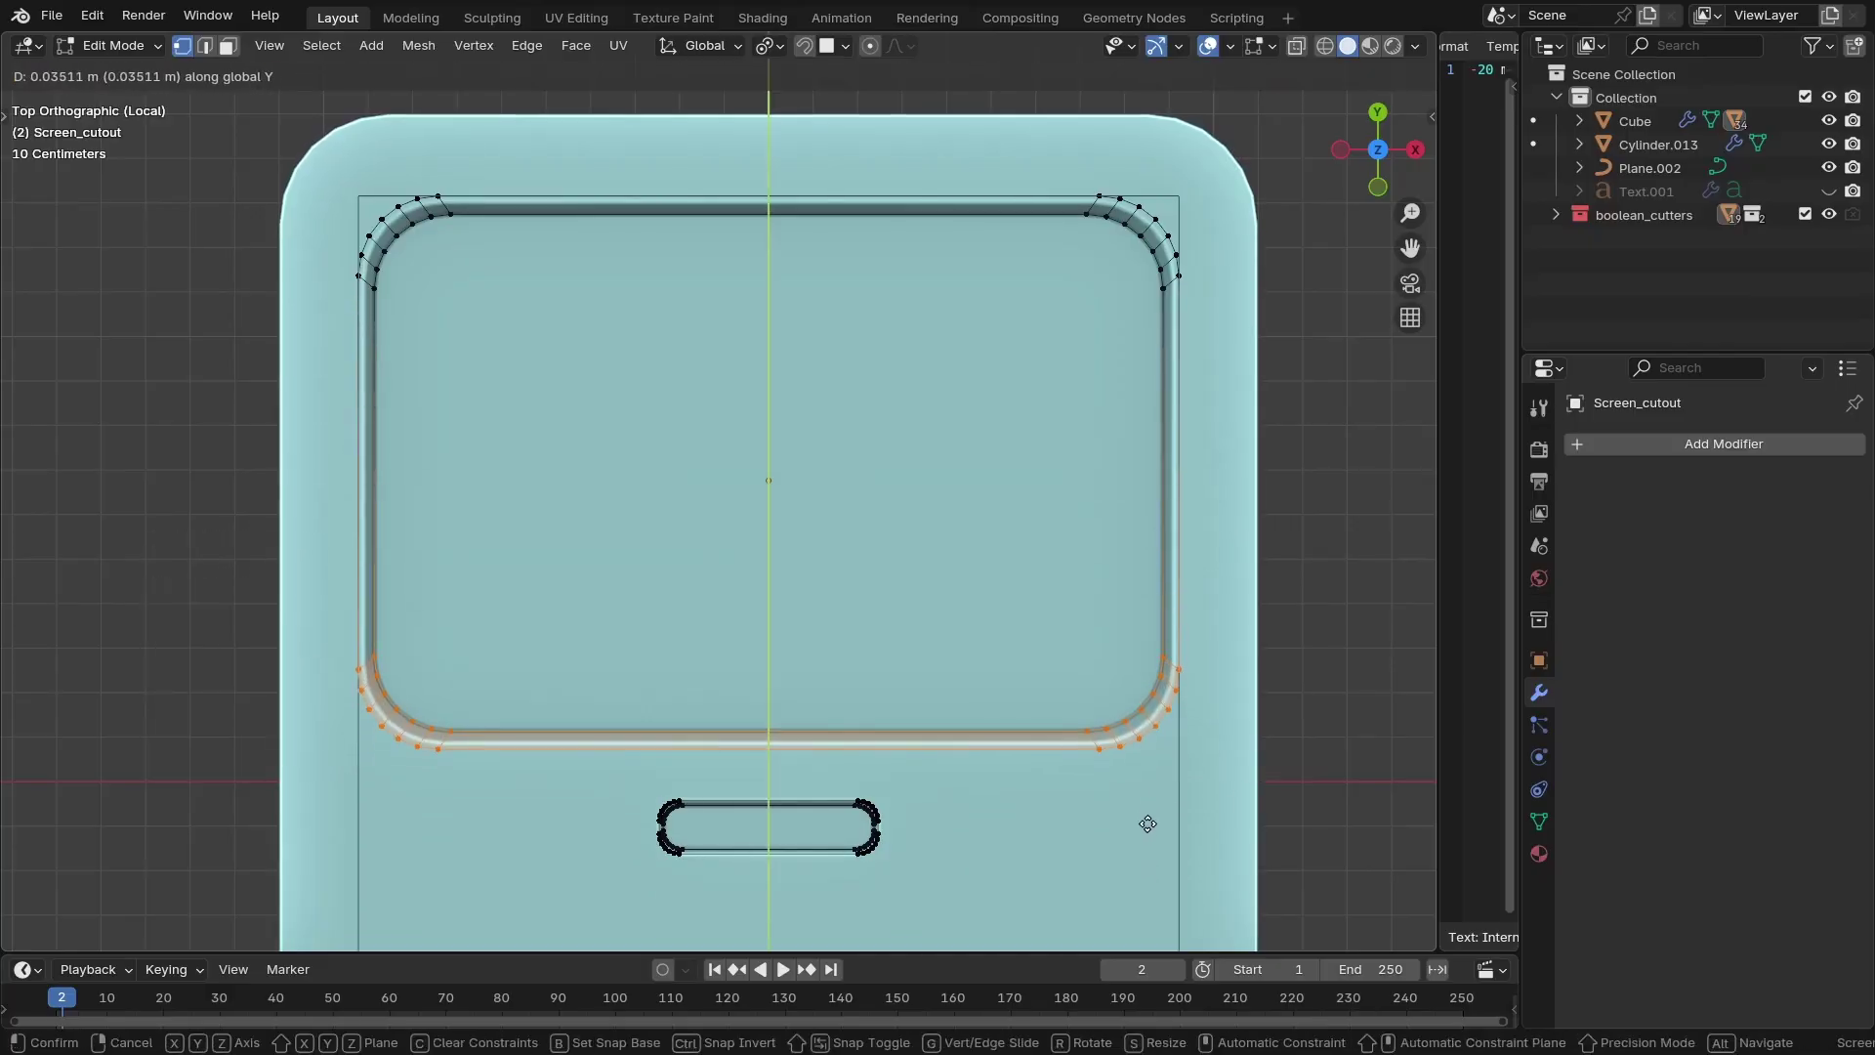
left_click(1272, 849)
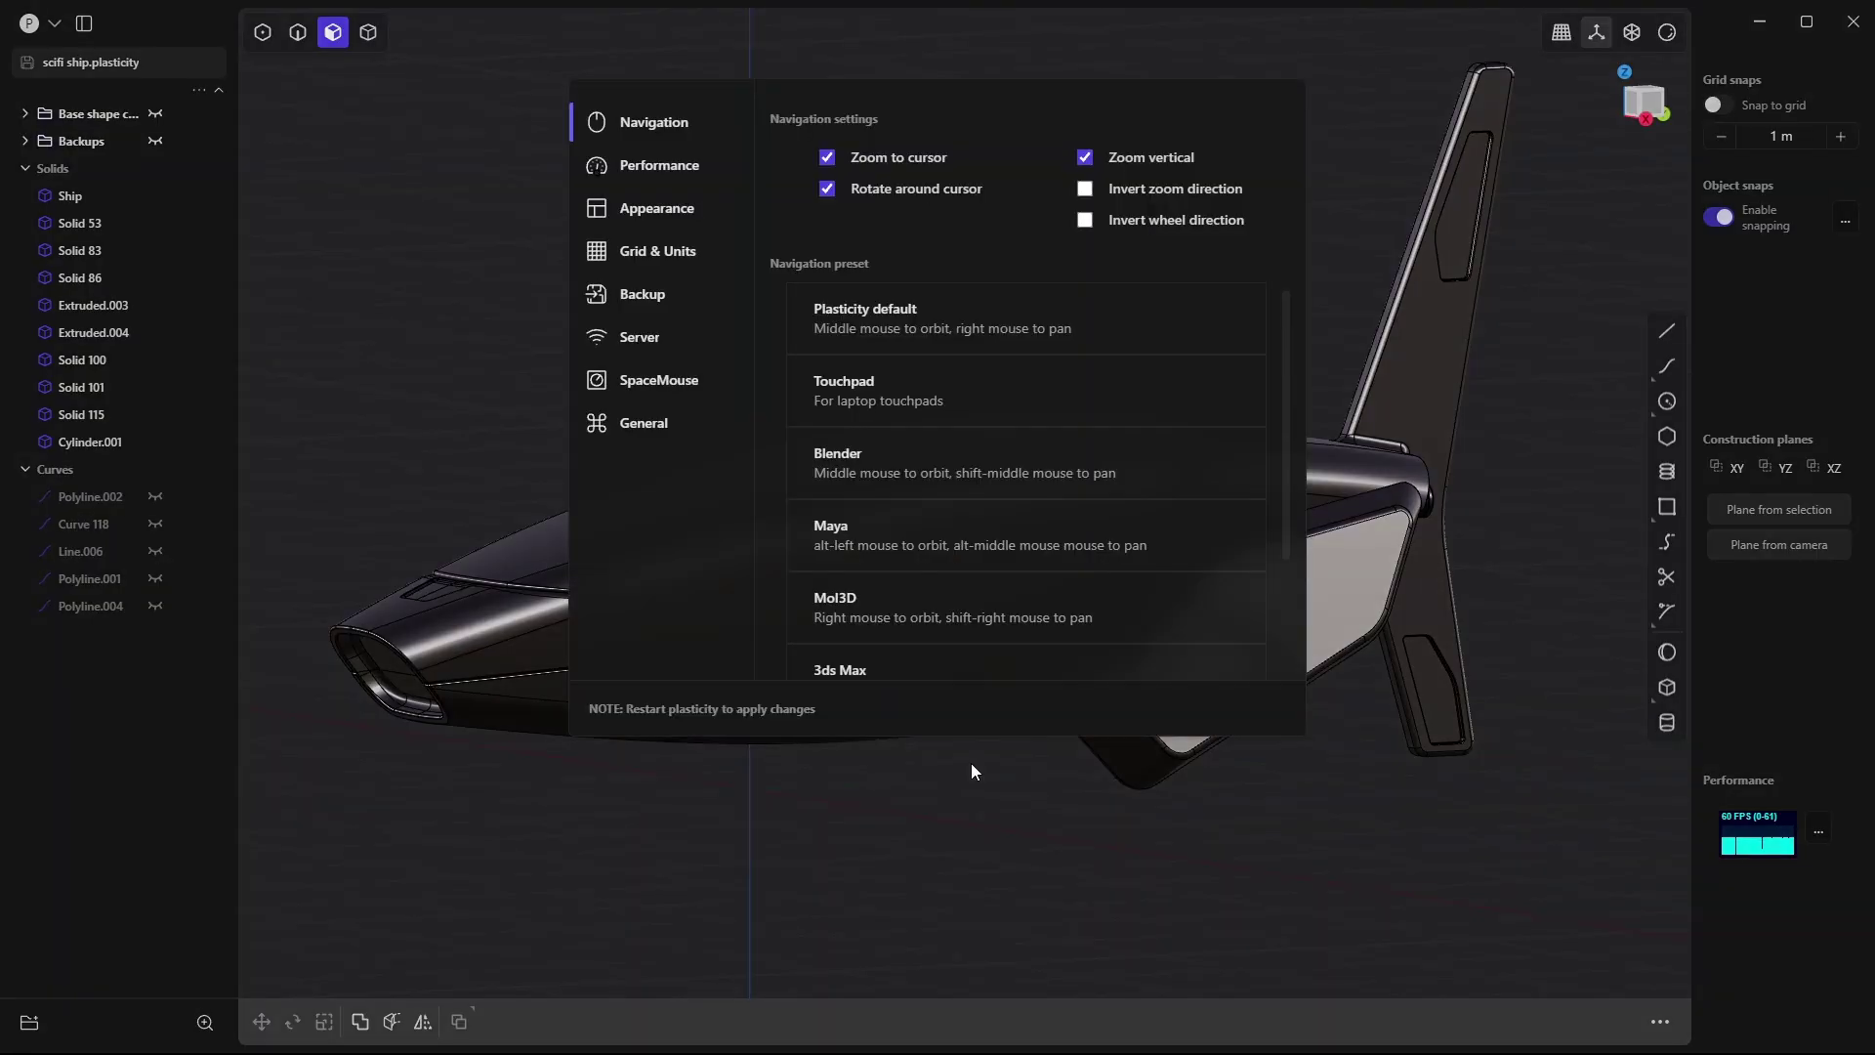
left_click(646, 340)
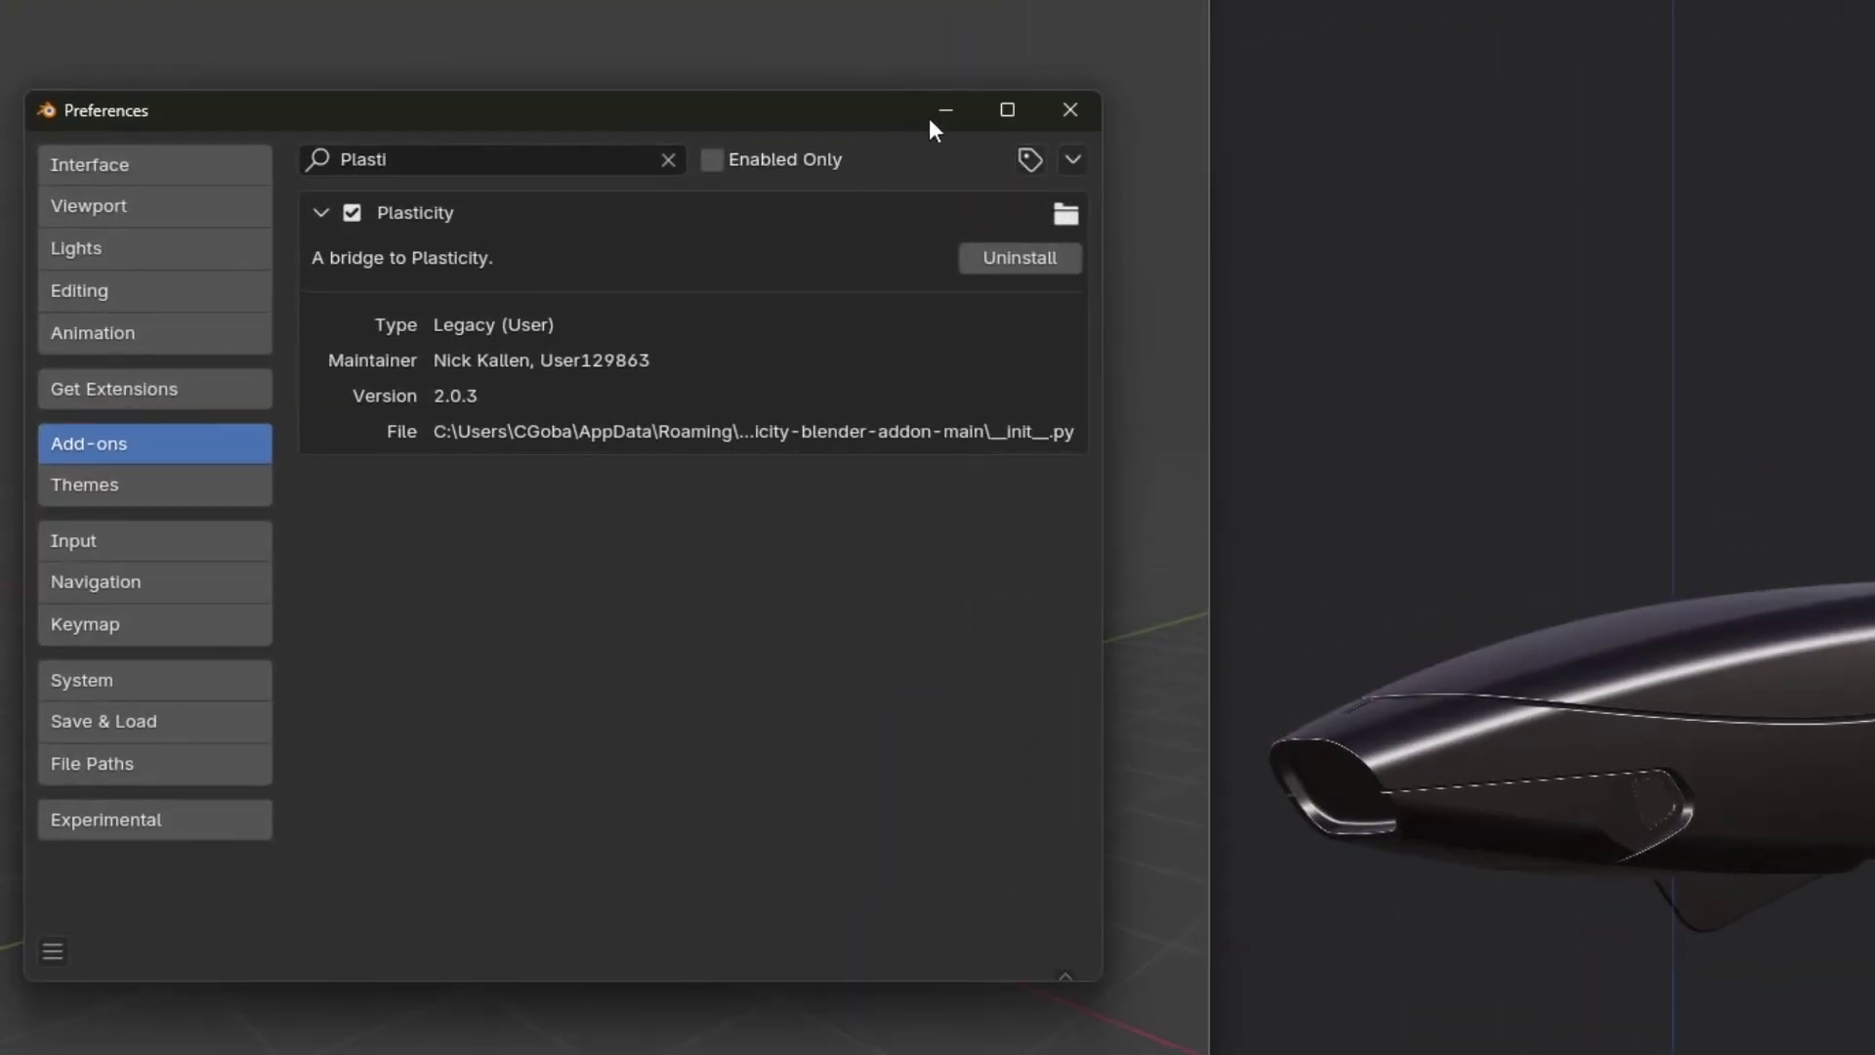
left_click(936, 114)
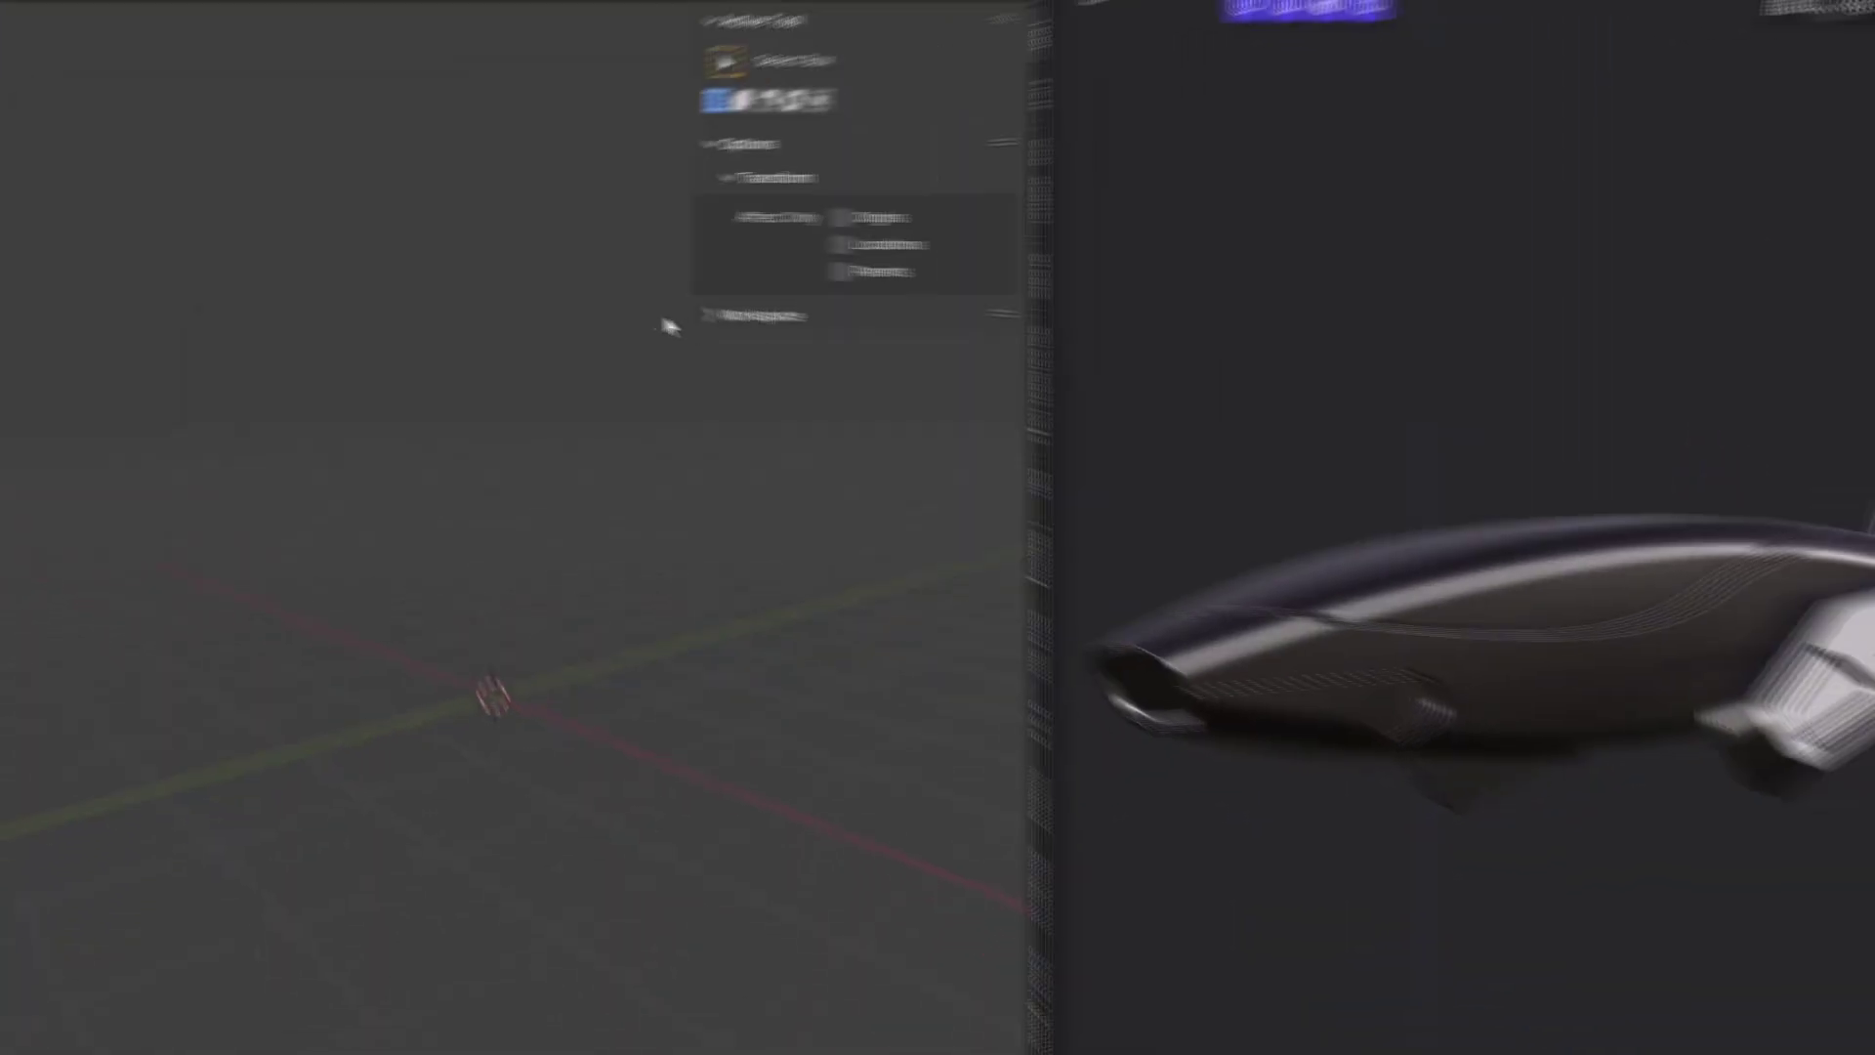
Connect Blender to Plasticity at localhost:8980 and orbit the imported sci-fi ship
left_click(922, 508)
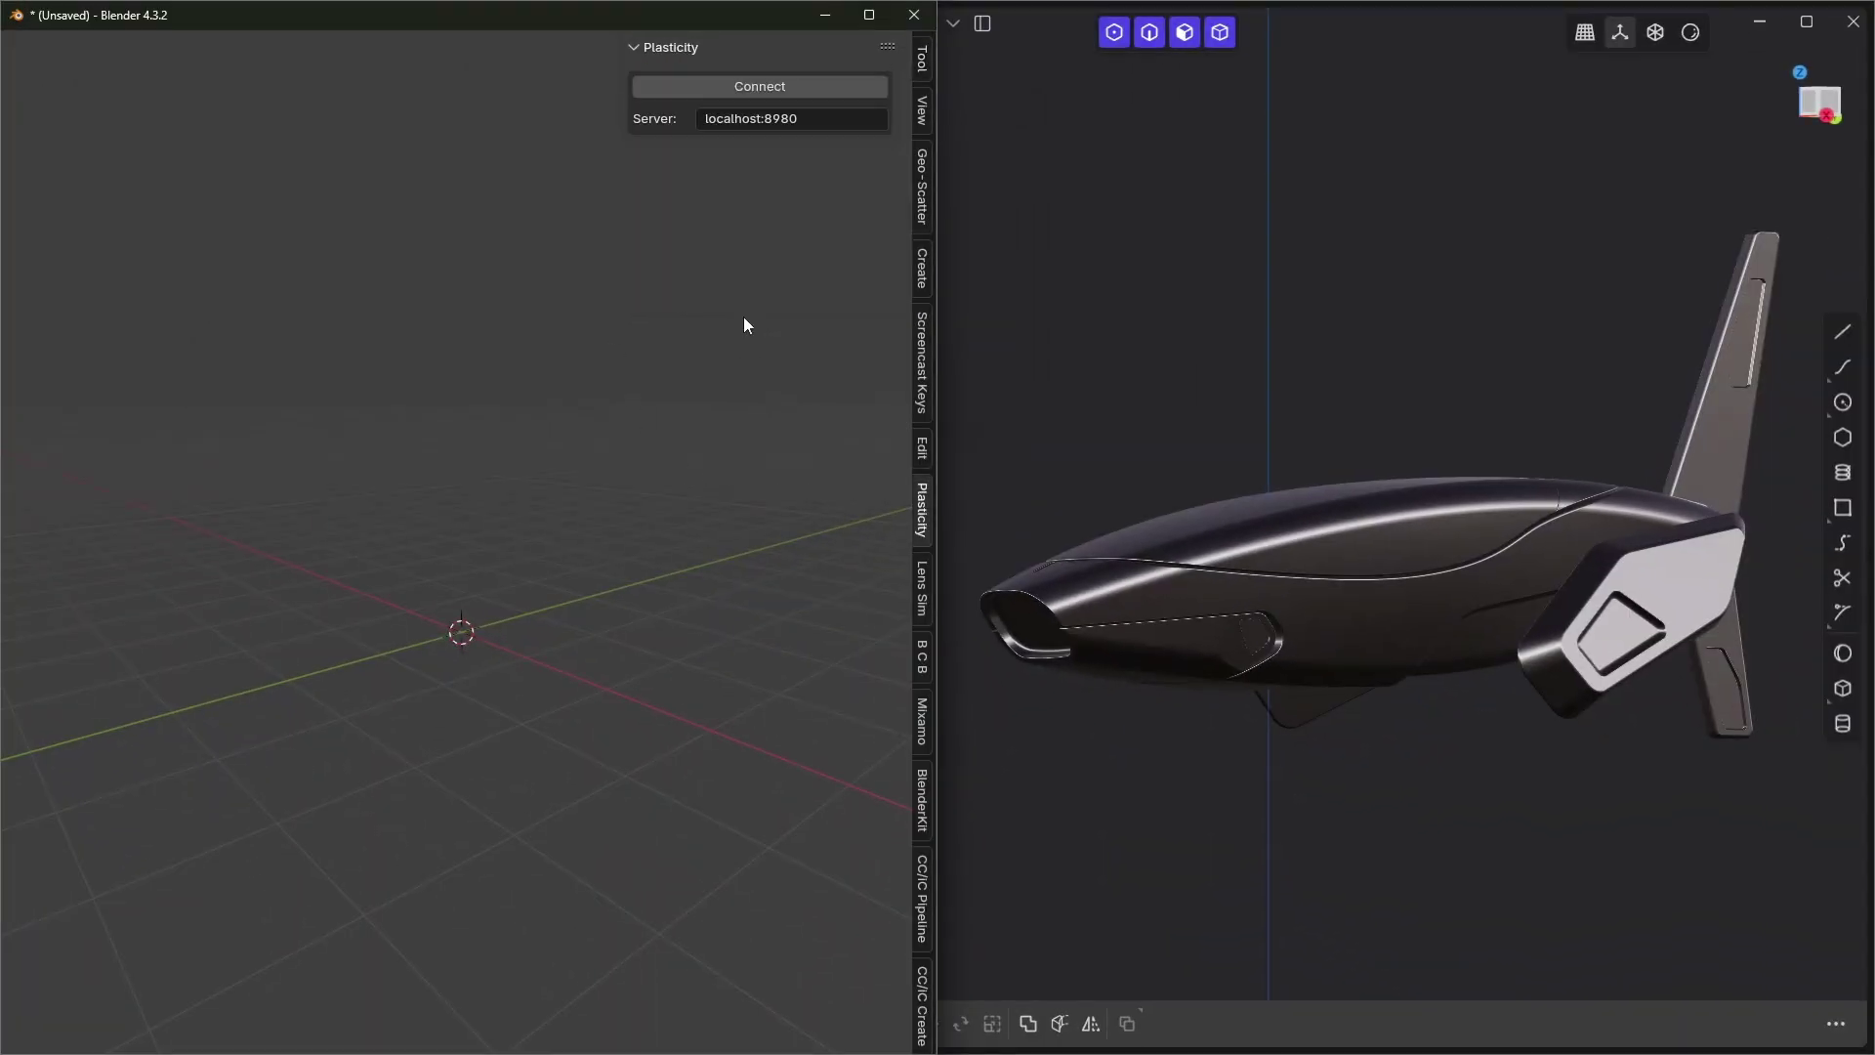
left_click(746, 90)
key("n")
middle_click_drag(625, 472, 602, 341)
key("n")
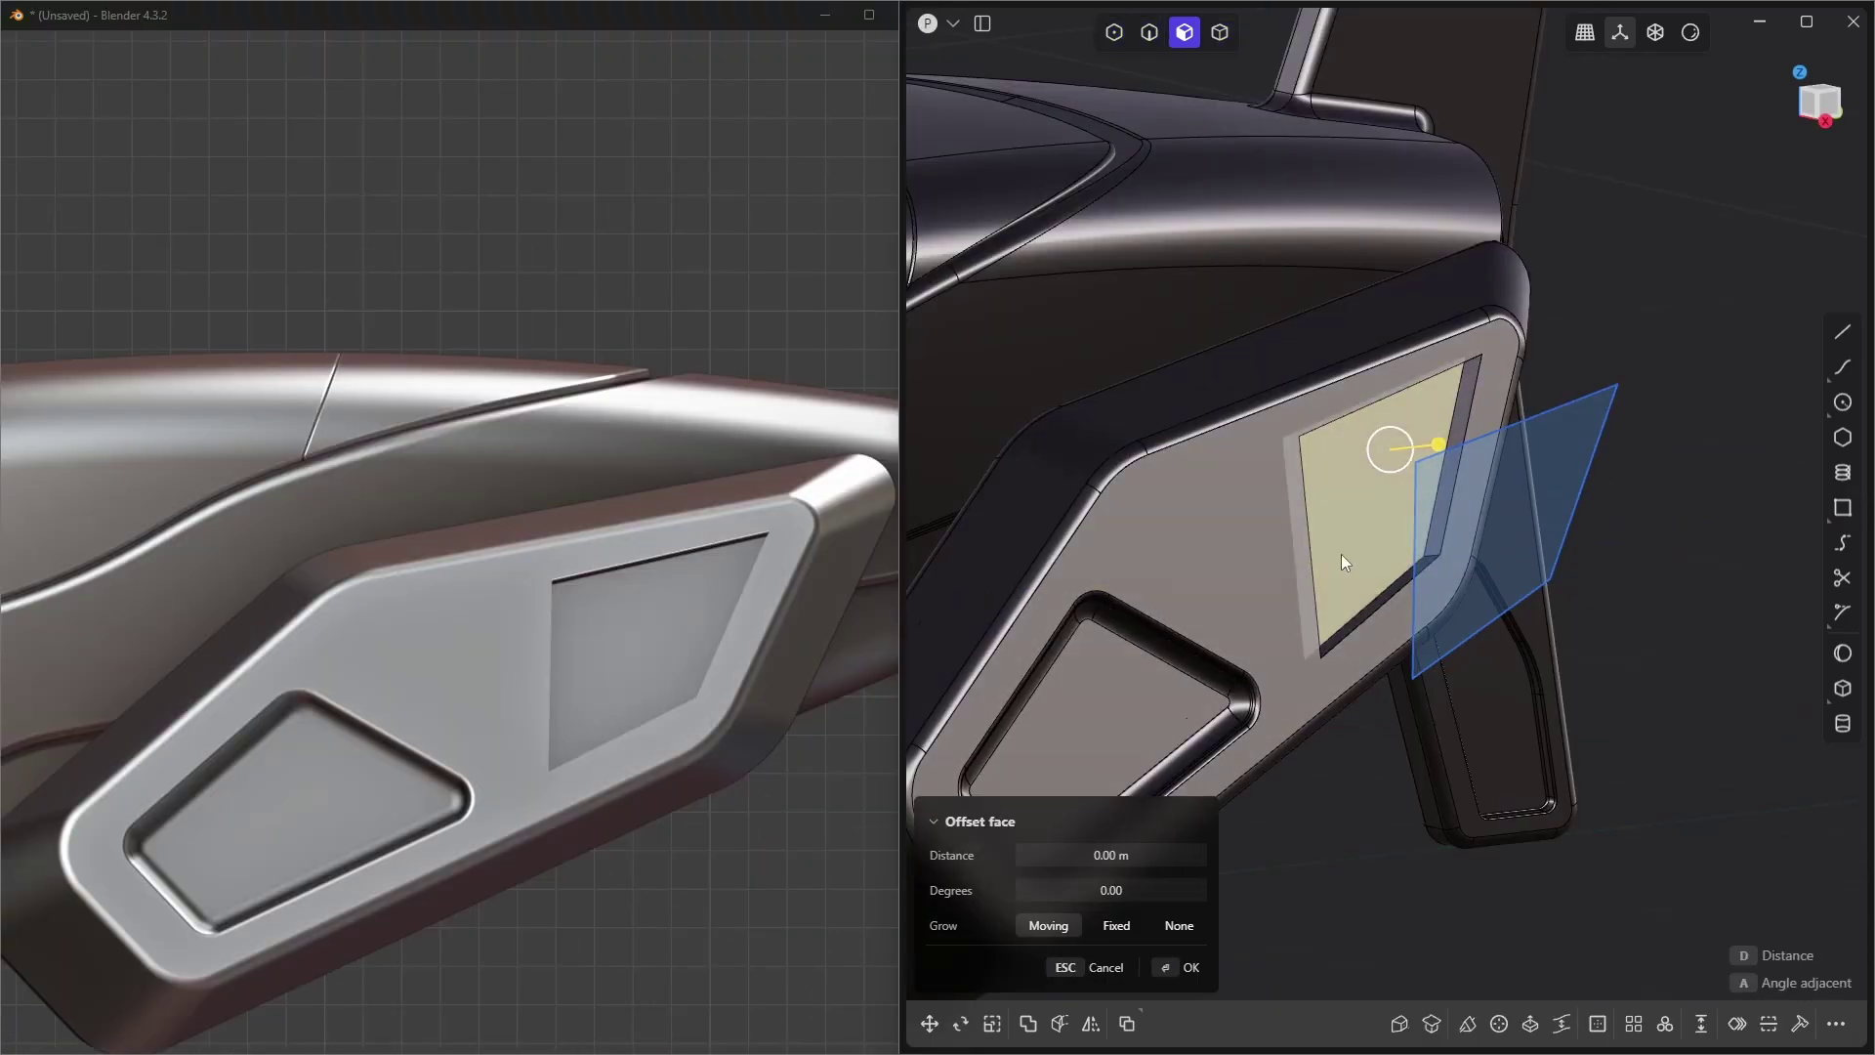
scroll(1465, 635, "up", 3)
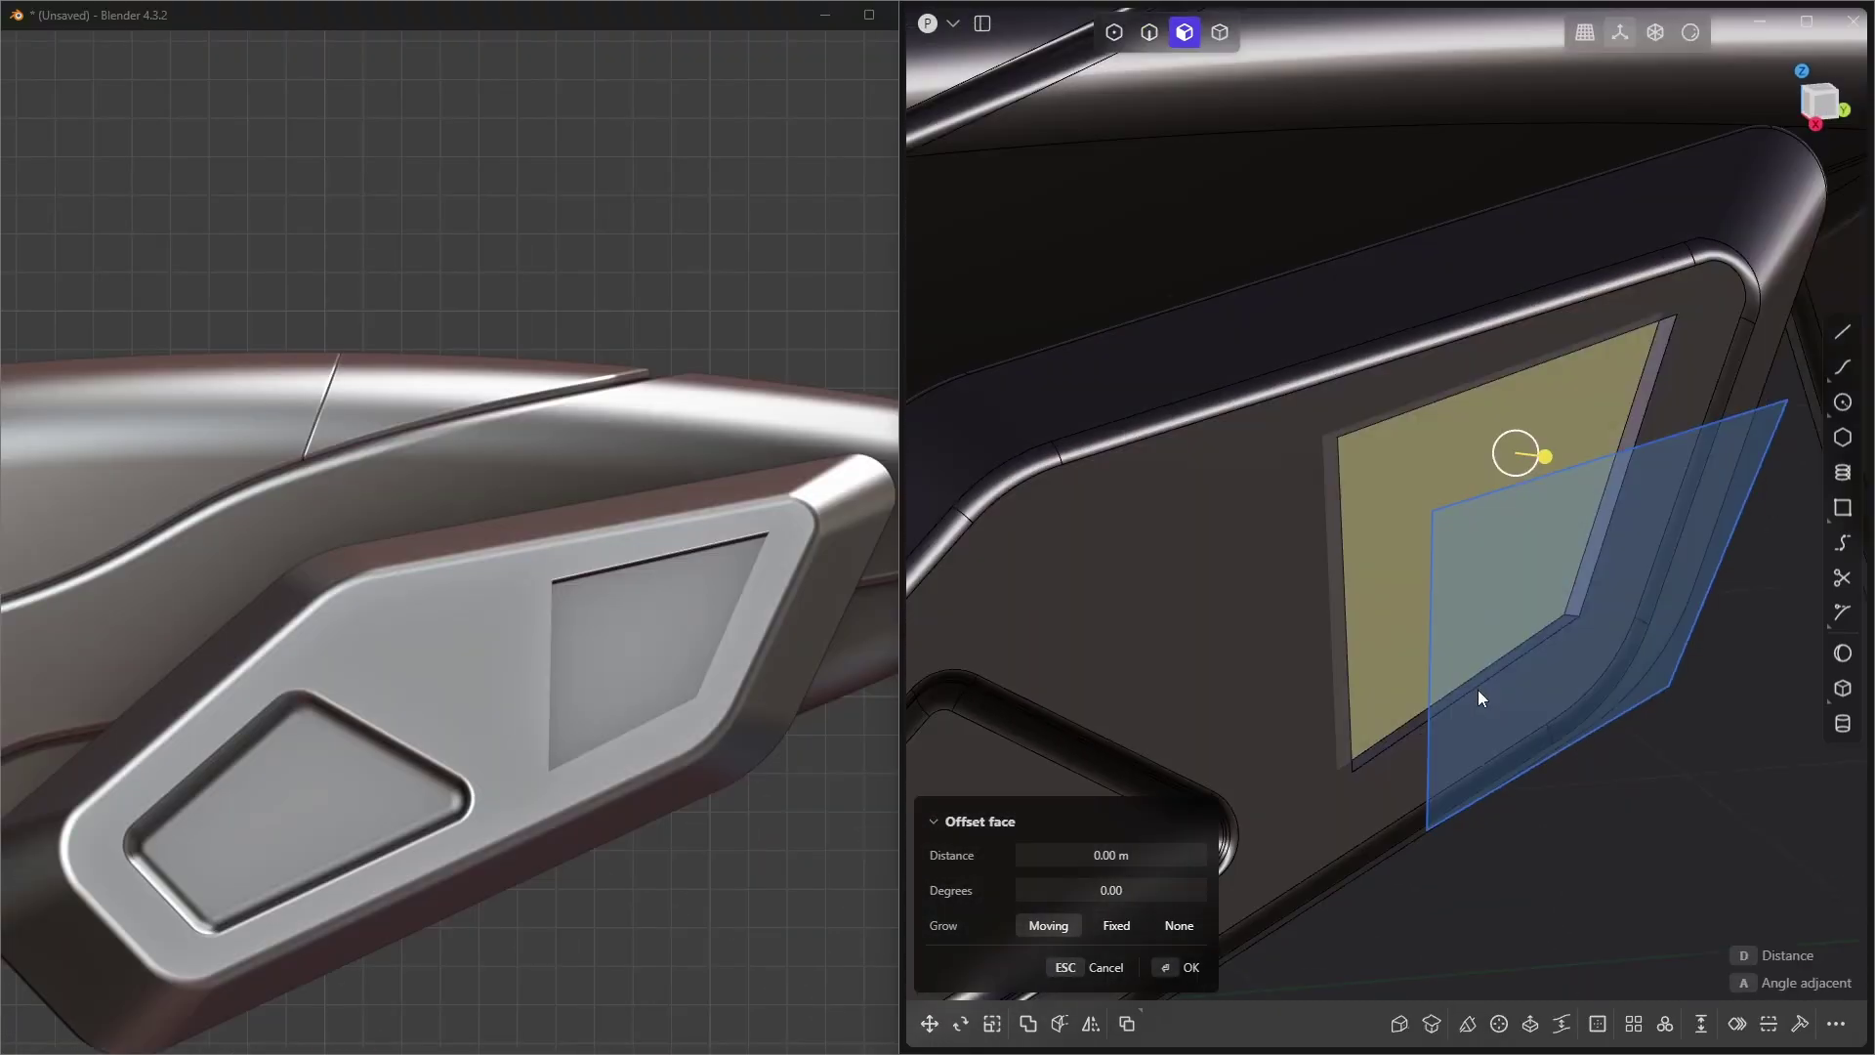
Offset the ship's window face and fillet its inner edge loop, checking the live update in Blender
middle_click_drag(1478, 690, 1524, 595)
key("Escape")
key("2")
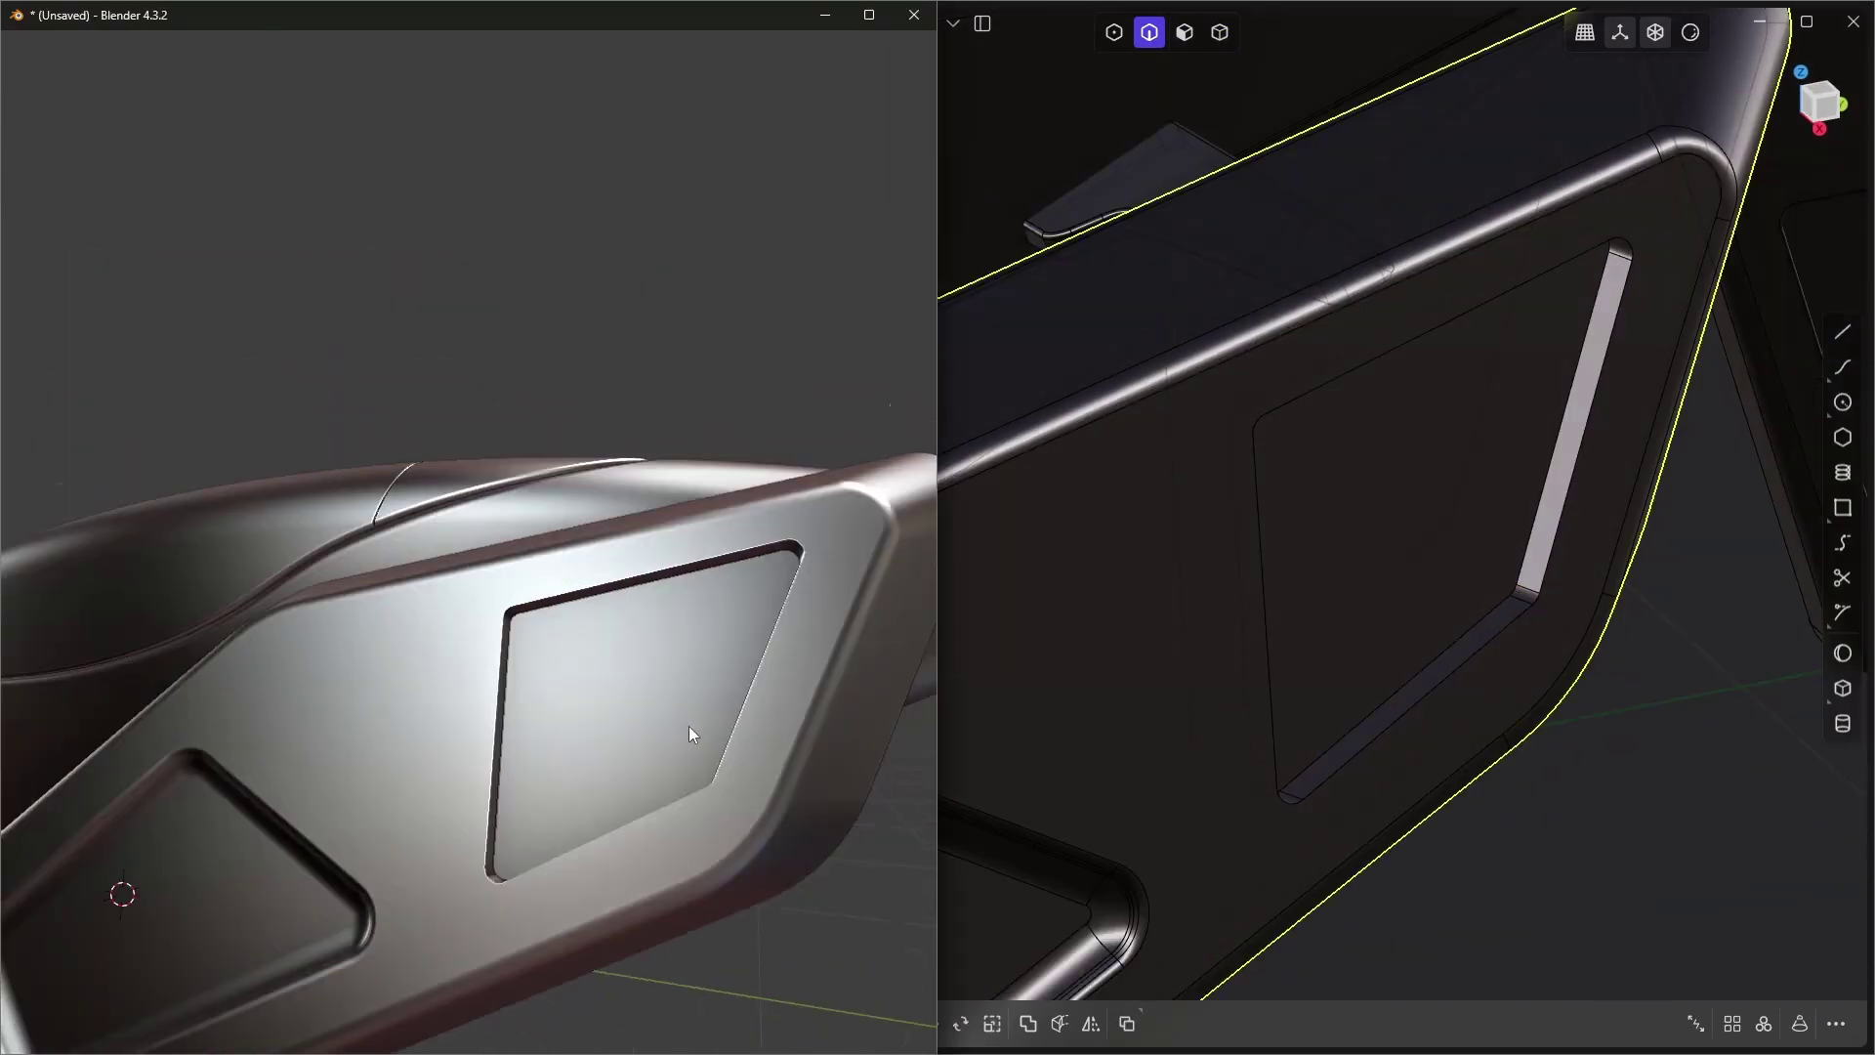
left_click(1402, 718)
key("f")
key("Return")
mouse_move(635, 811)
middle_mouse_down()
mouse_move(701, 840)
mouse_move(654, 813)
middle_mouse_up()
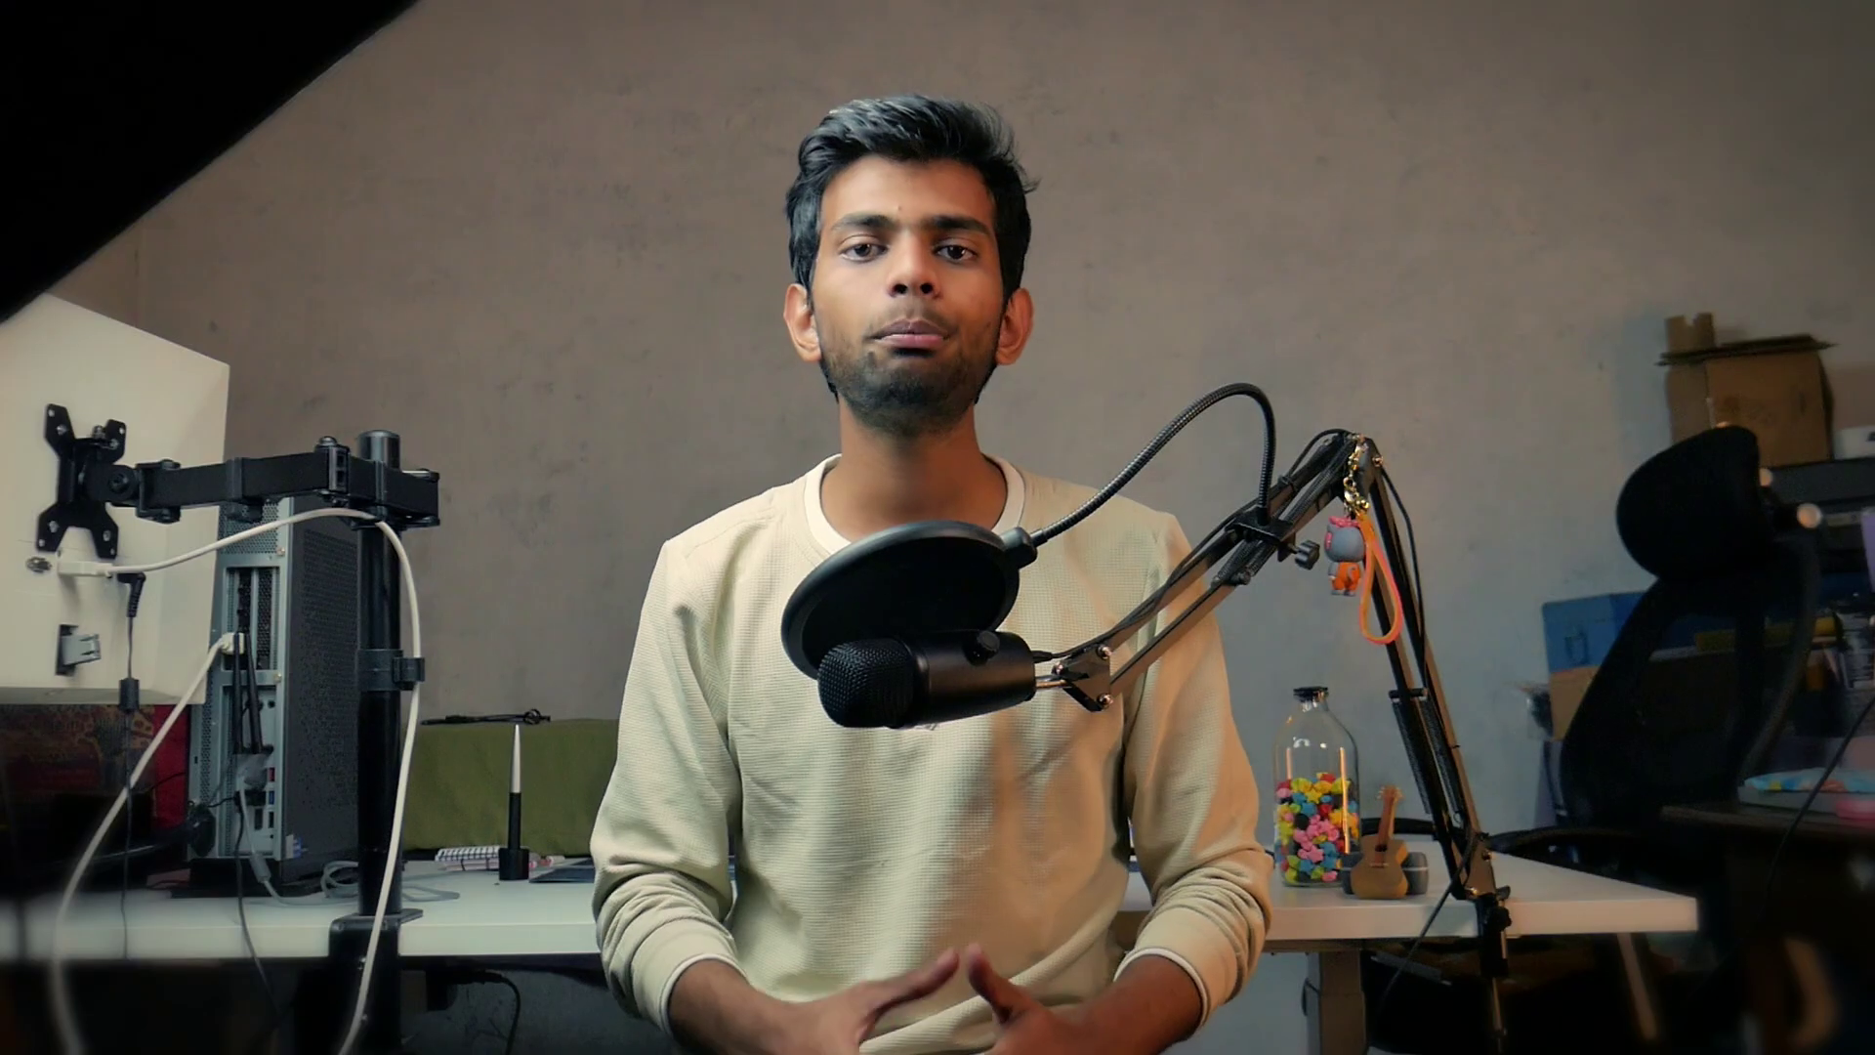